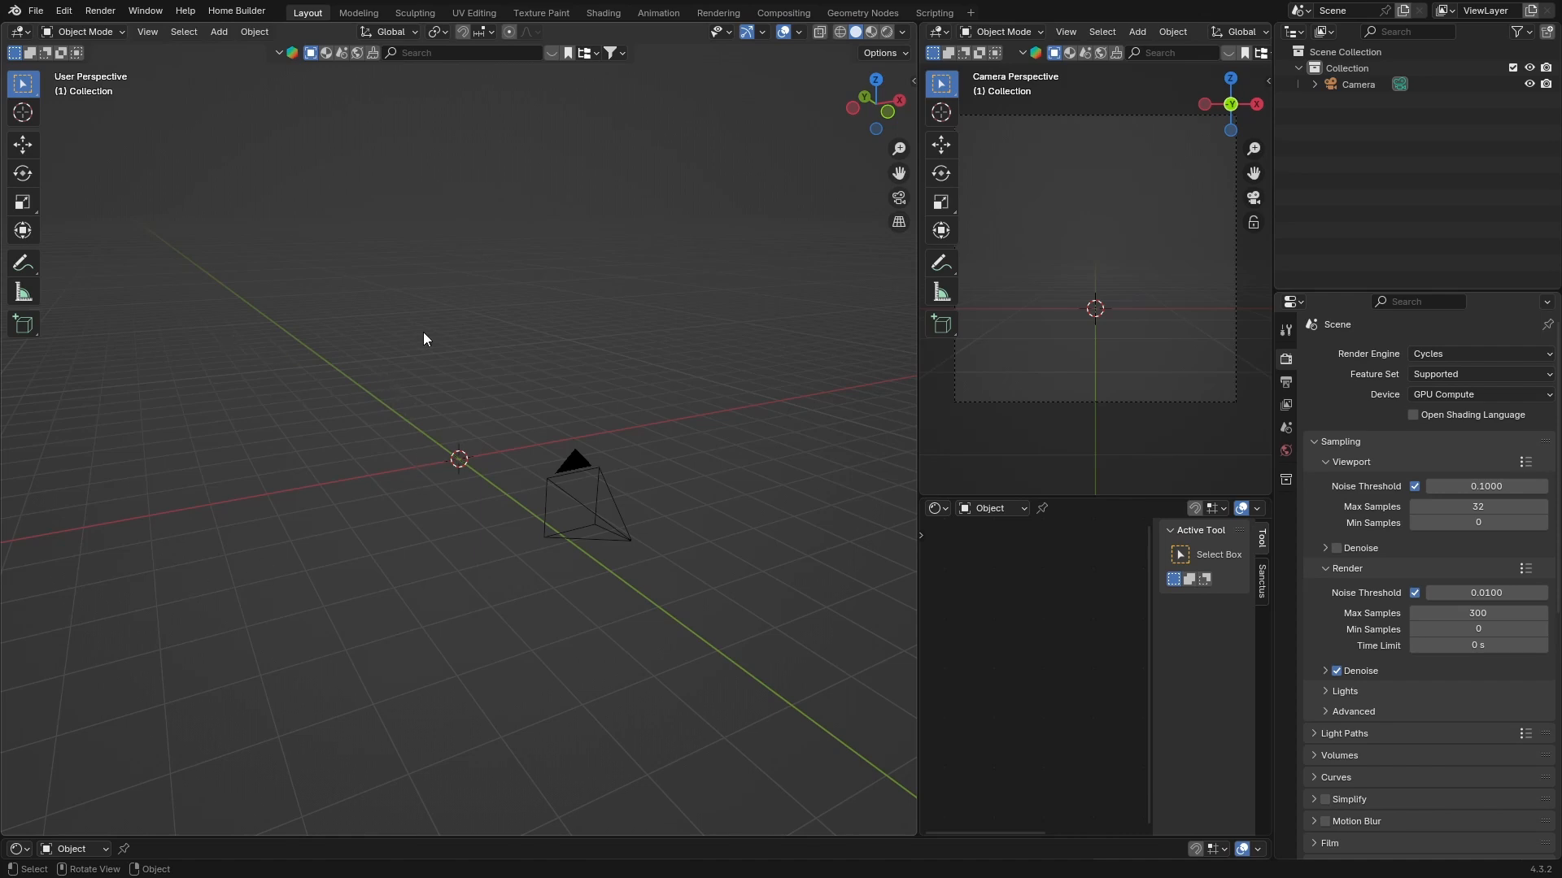
Open the most recent scene with the flowery landscape and view it through the camera in the Layout workspace.
click(46, 12)
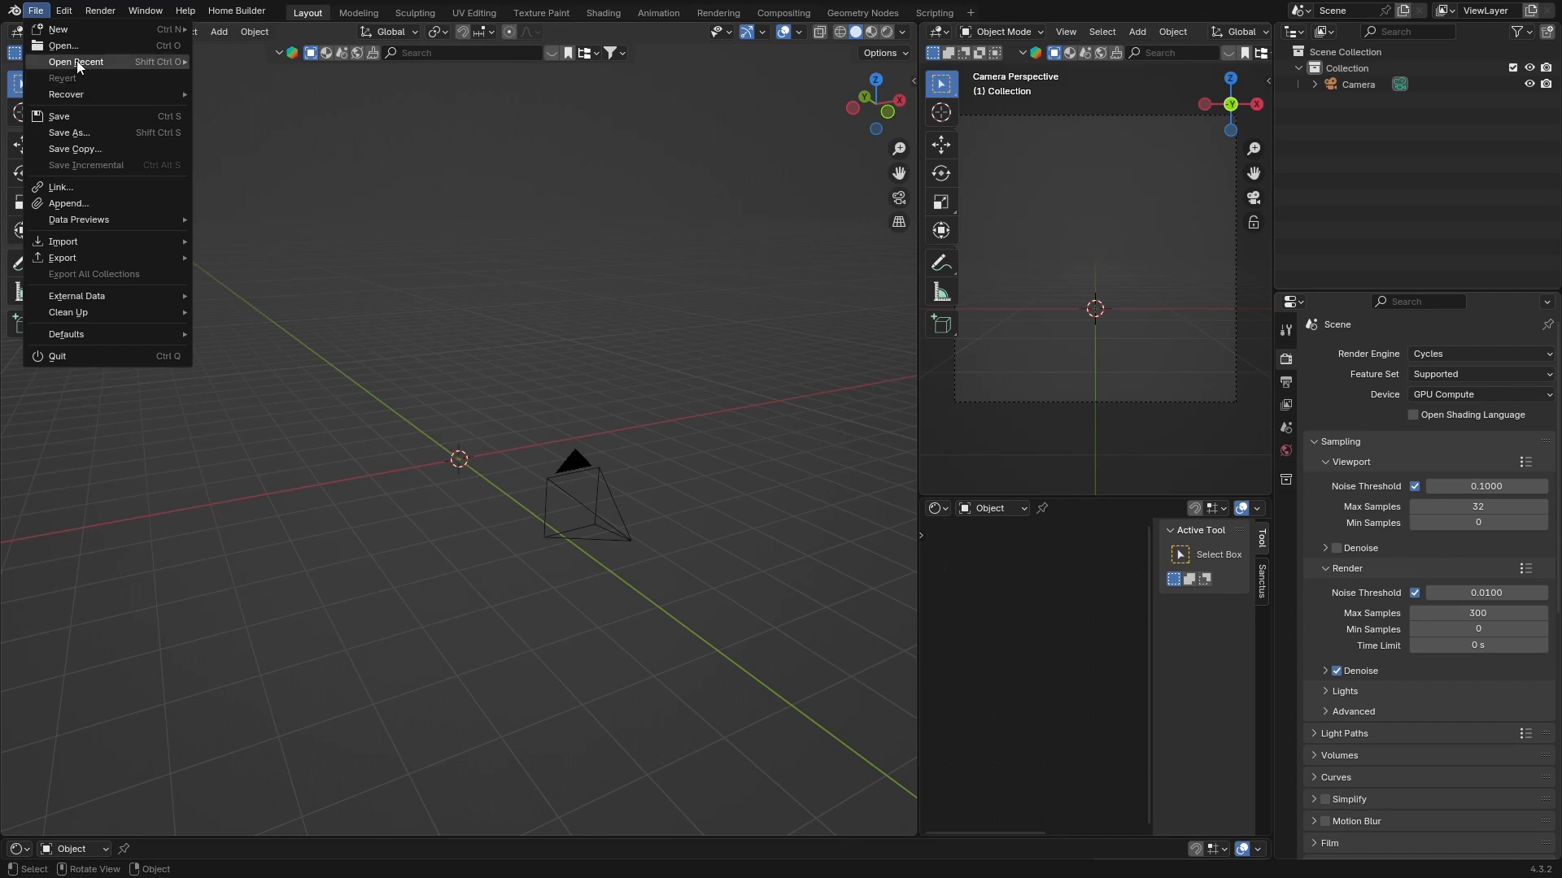
mouse_move(75, 62)
click(260, 60)
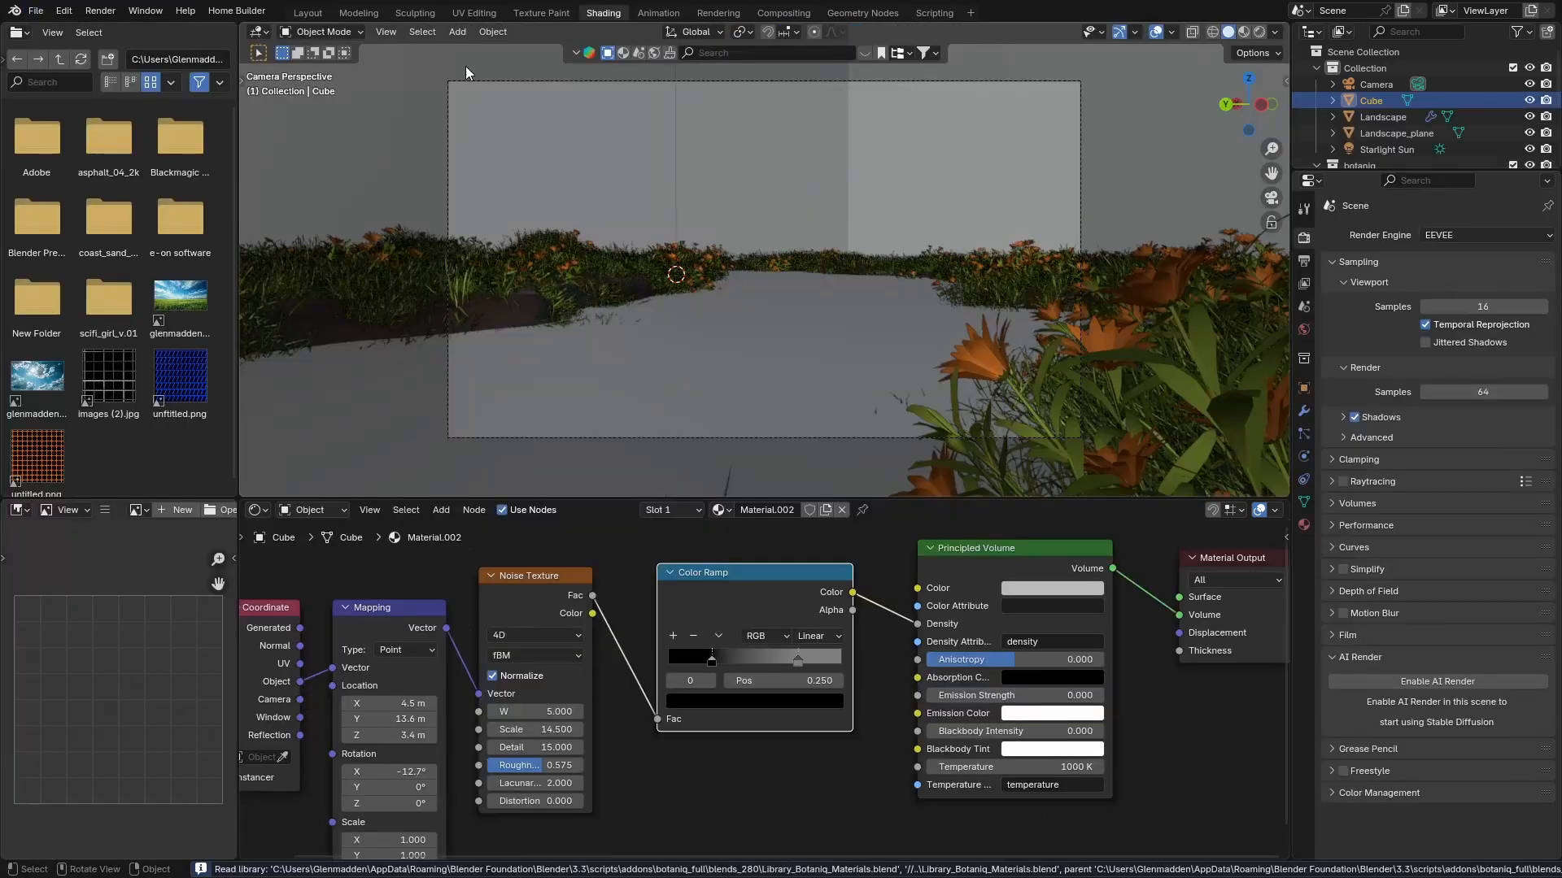
click(301, 12)
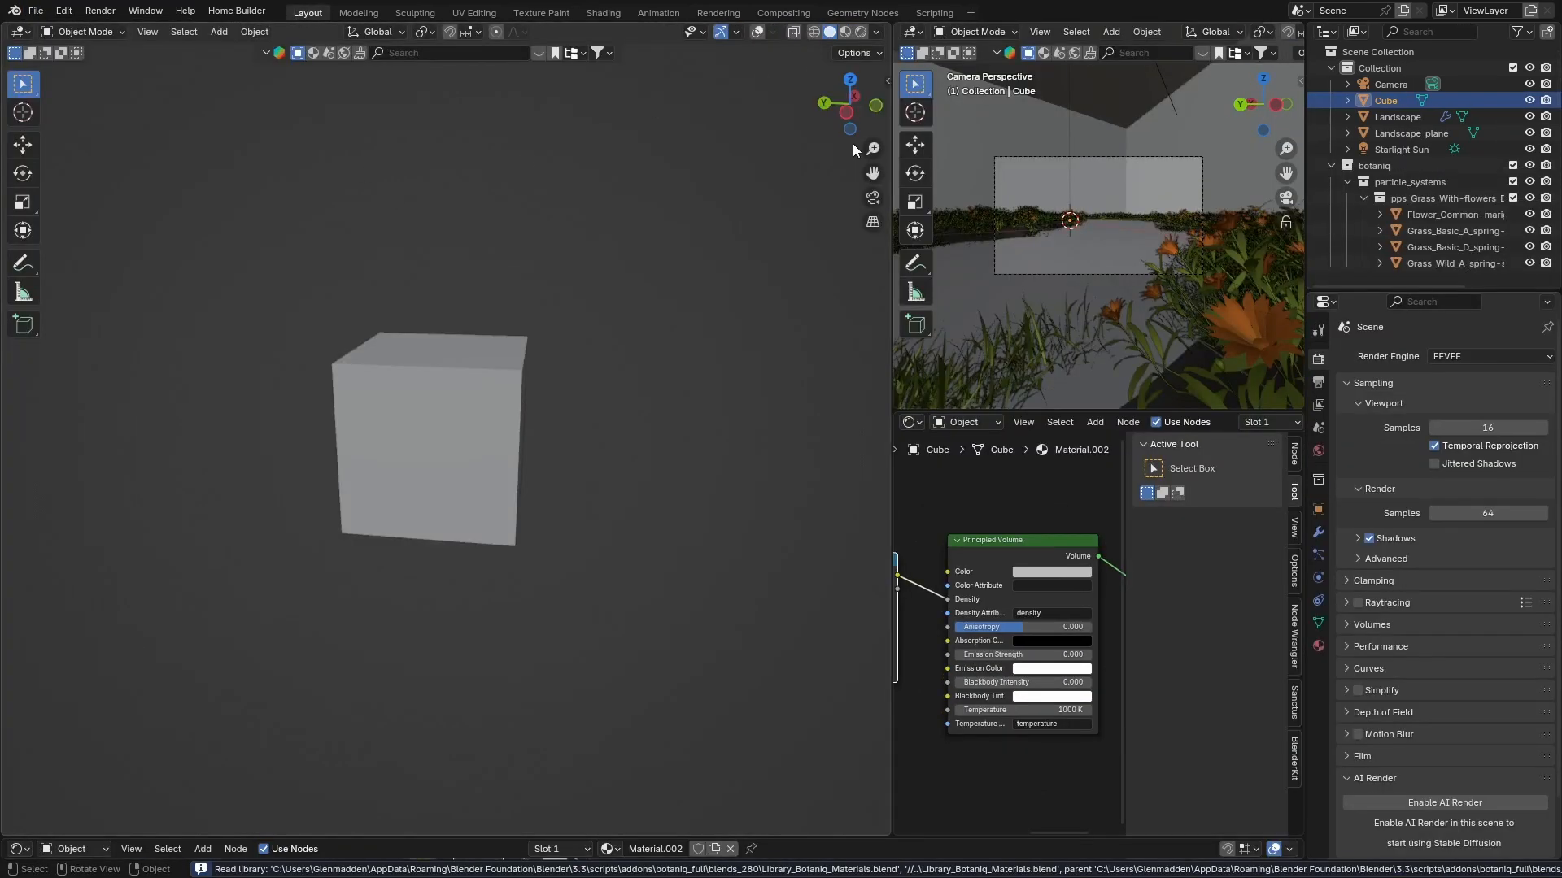
click(870, 199)
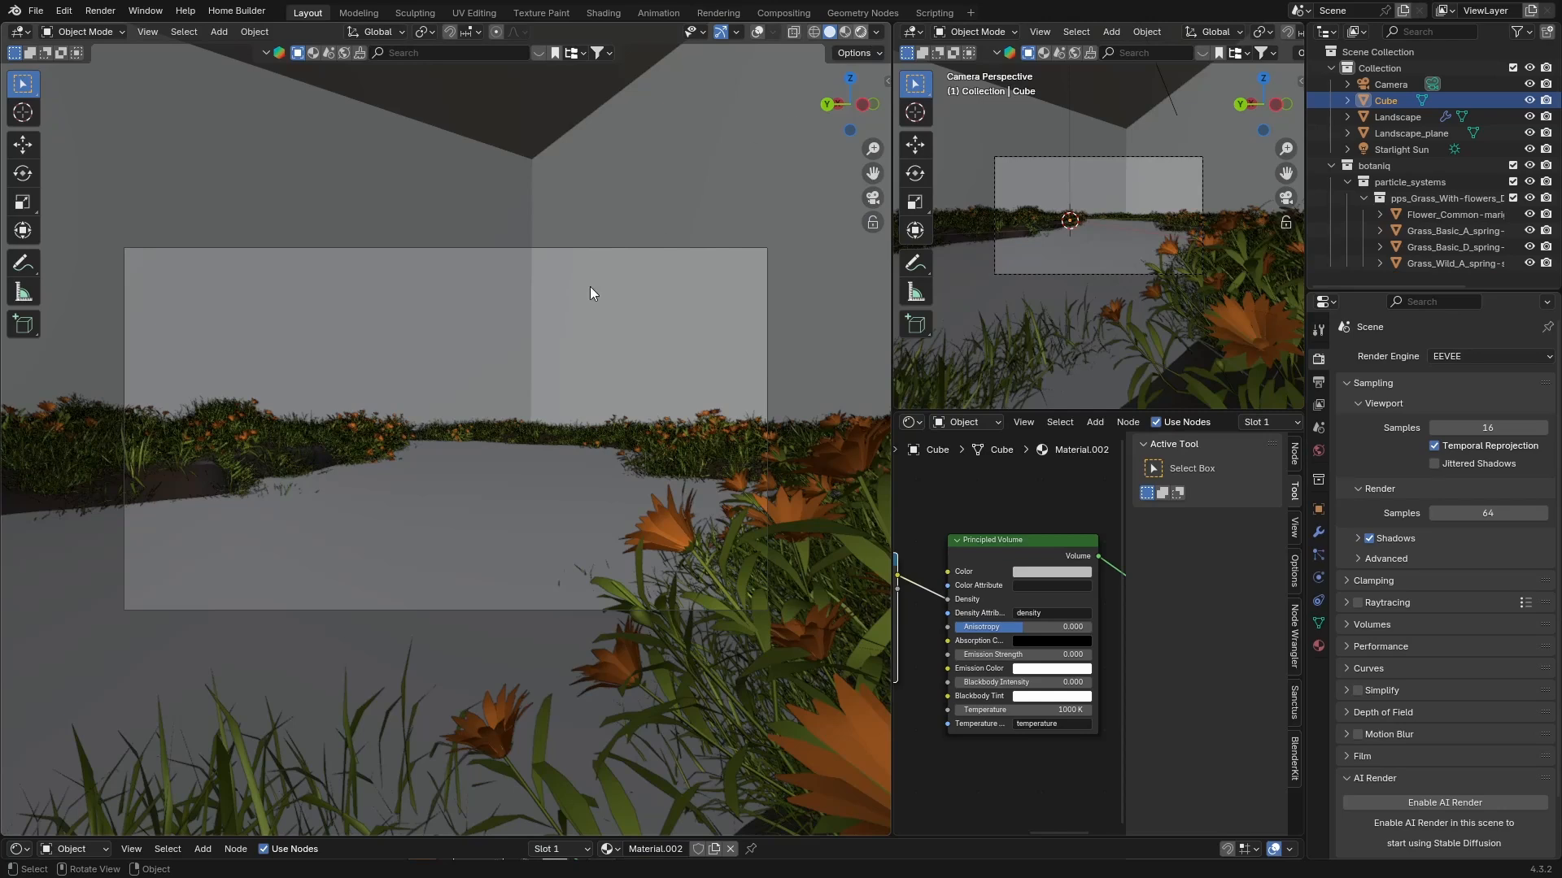
Switch the viewport to rendered shading and set the render engine to Cycles.
key(z)
key(8)
click(1456, 357)
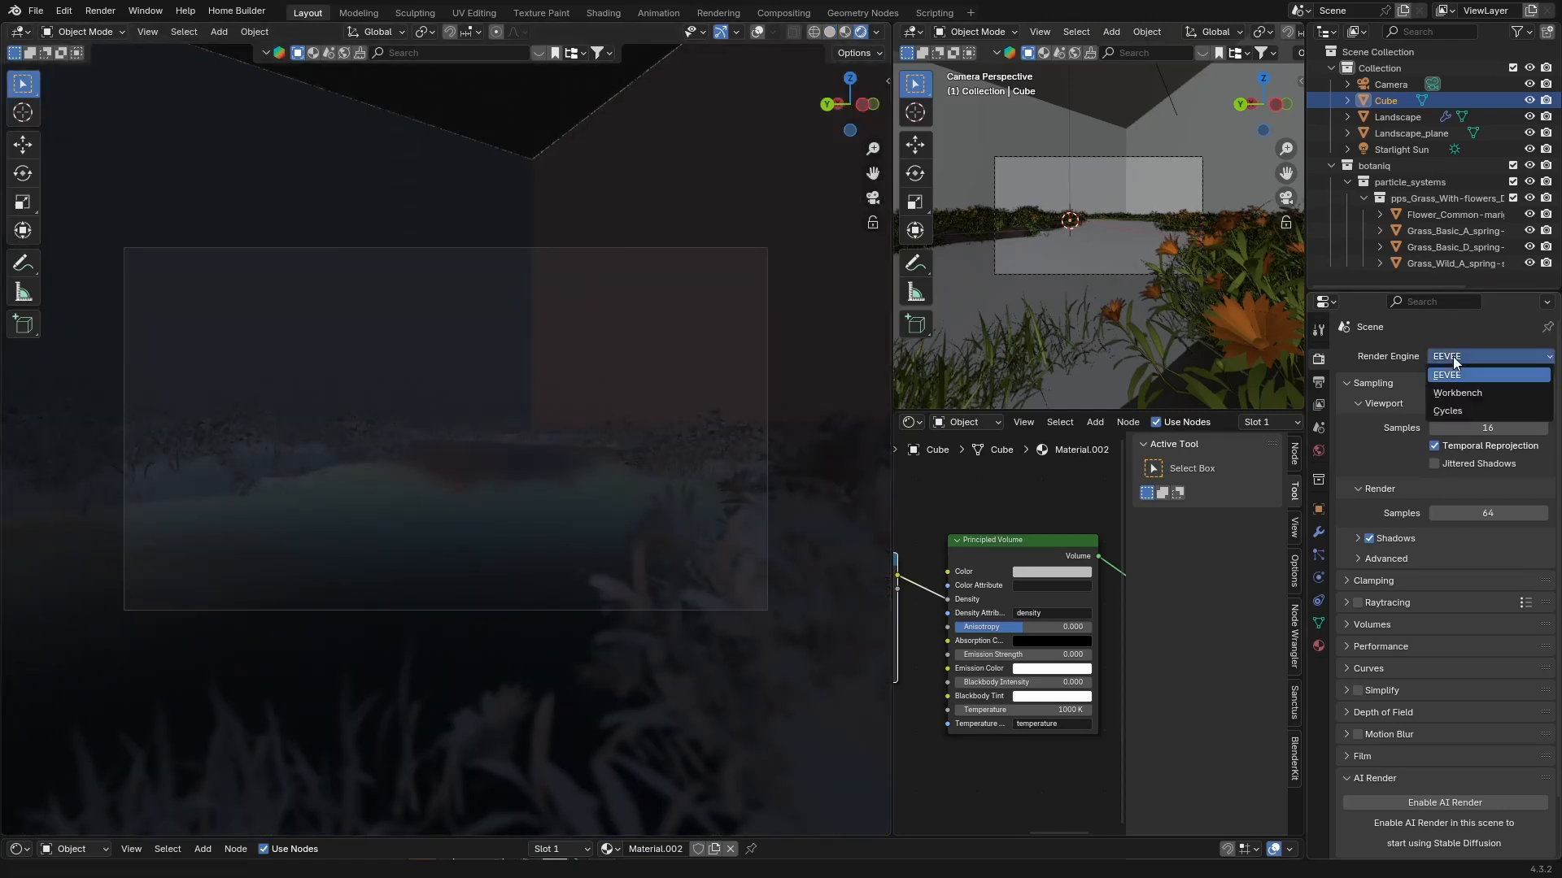
click(1454, 411)
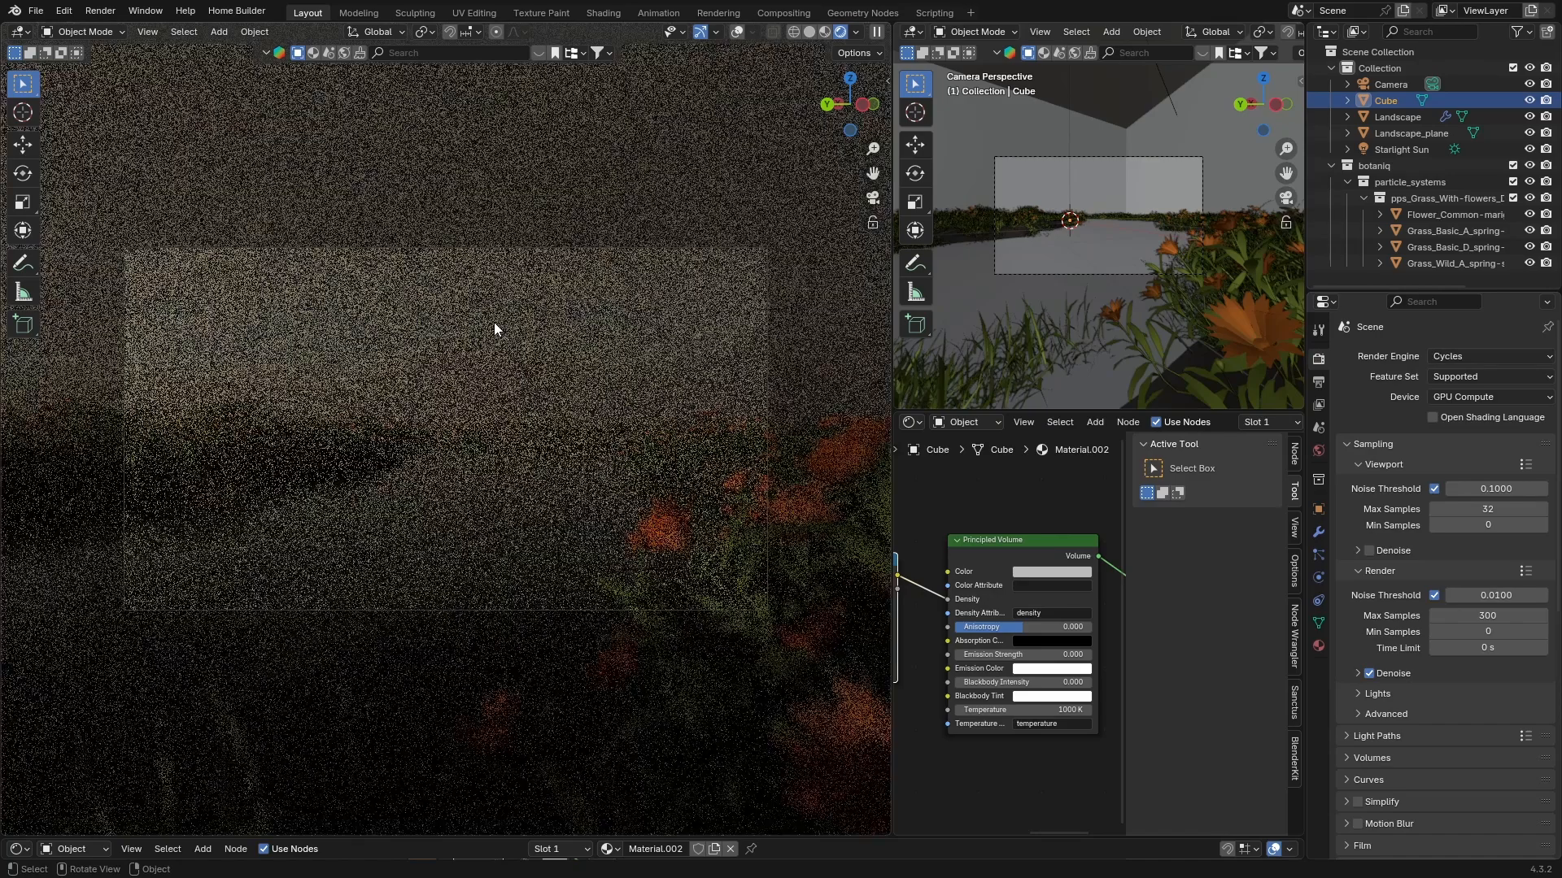
Hide the large volume Cube in the viewport and return the camera view to solid shading.
click(1529, 100)
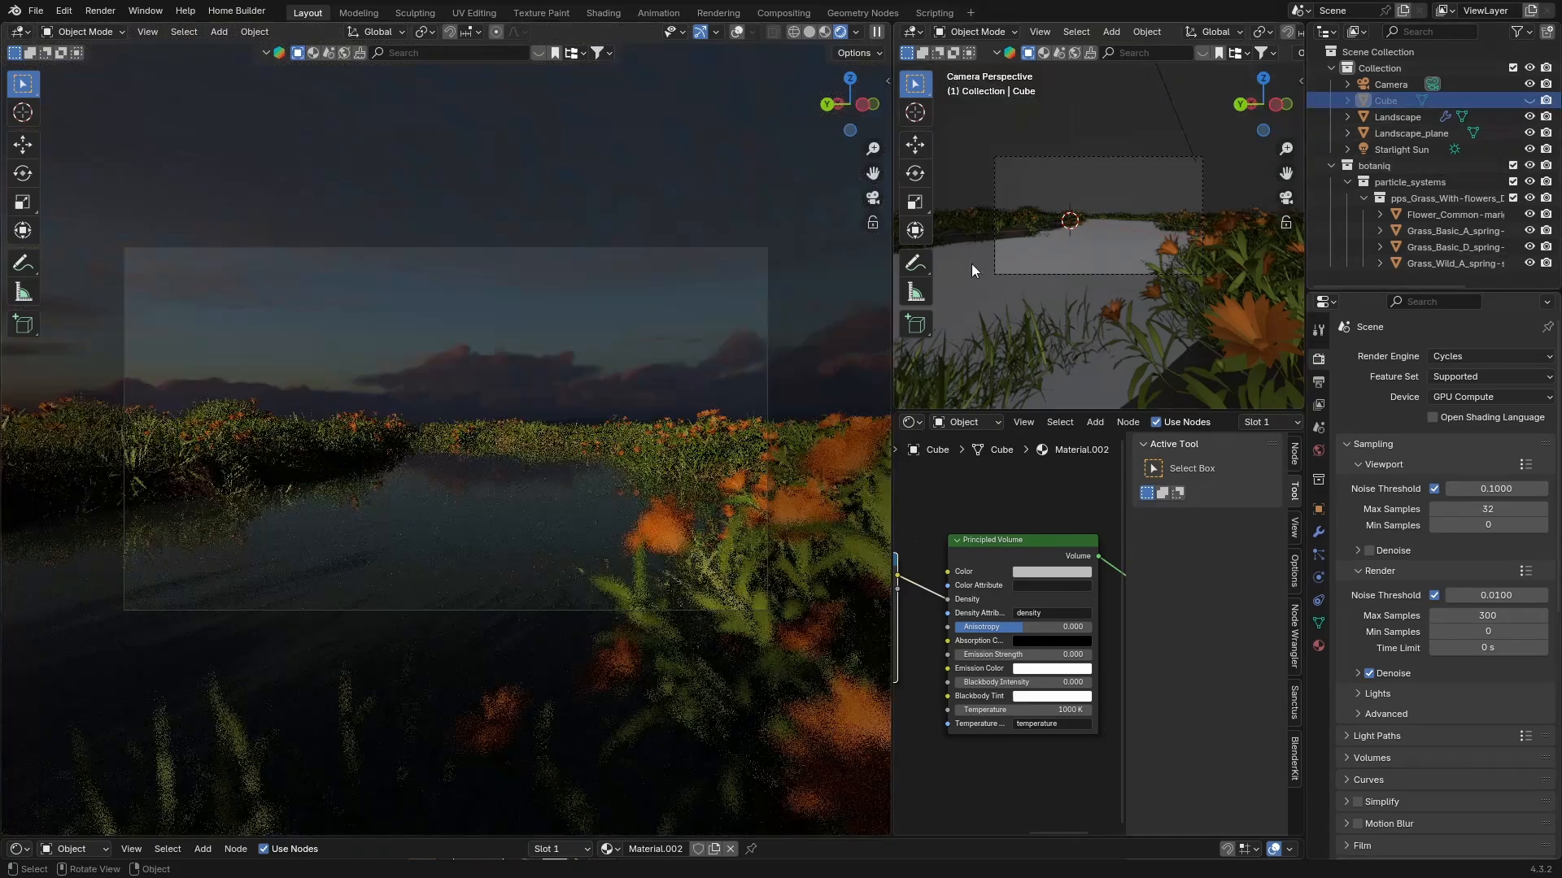
middle_drag(582, 564, 554, 550)
click(872, 199)
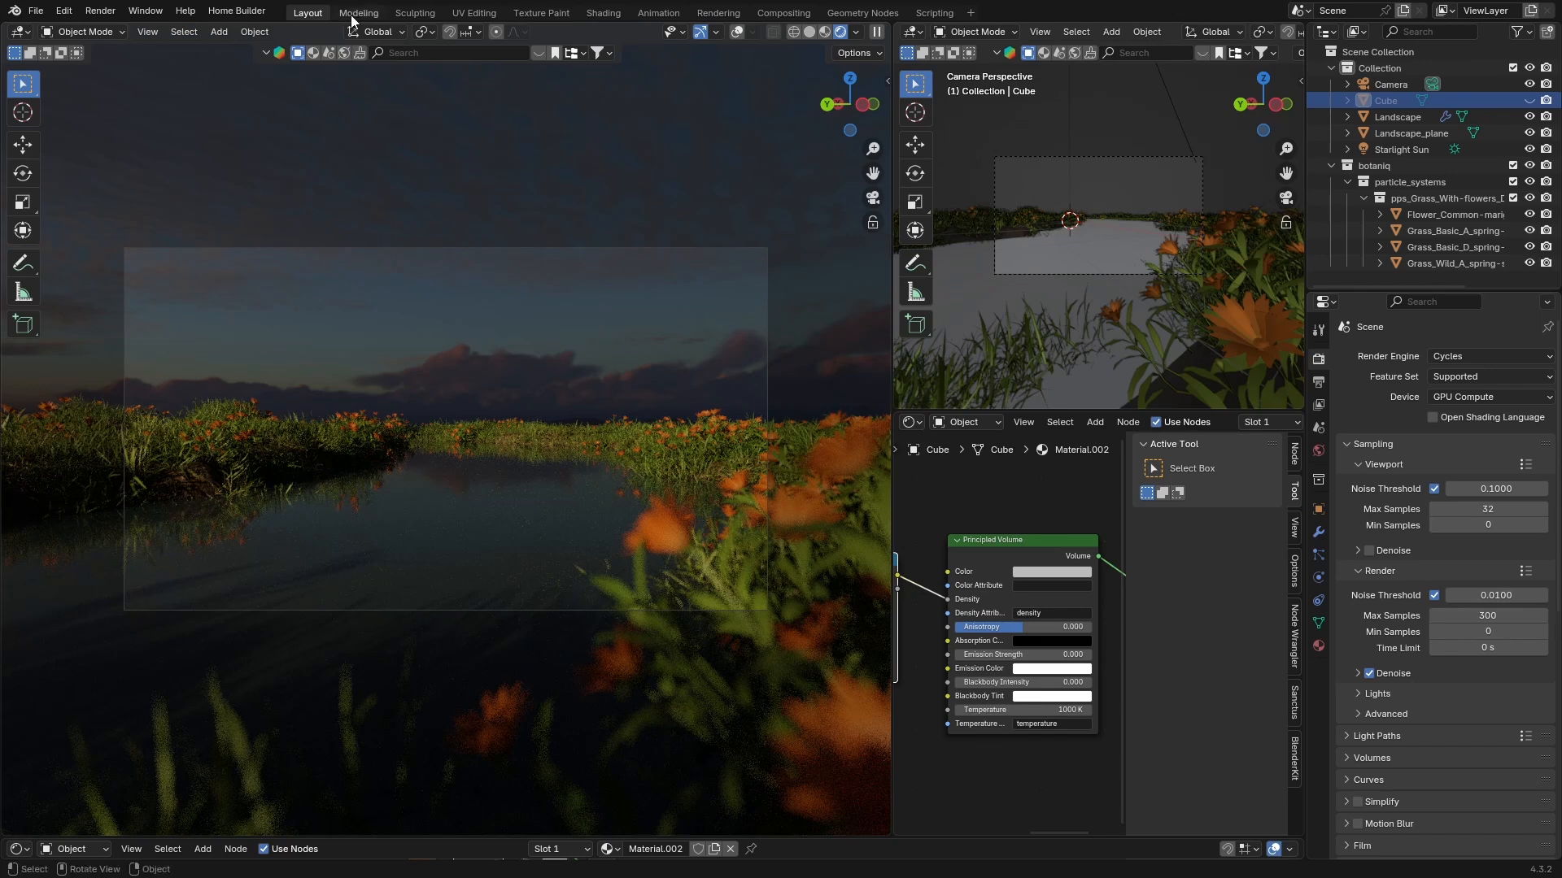
click(809, 31)
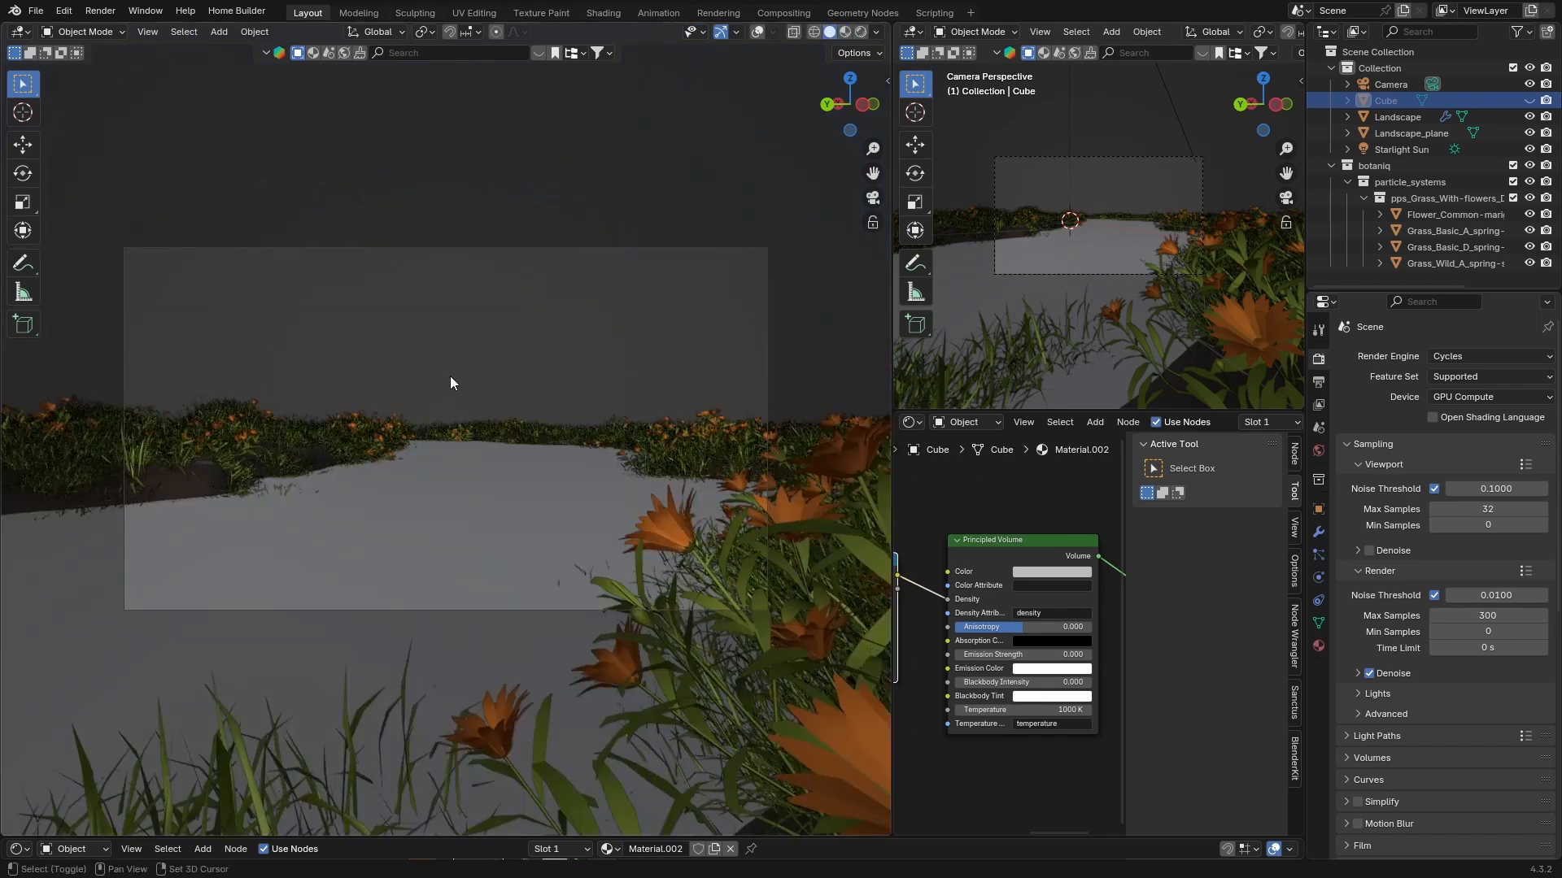
Add a 2 m cube mesh at the world origin.
key(shift+a)
mouse_move(411, 419)
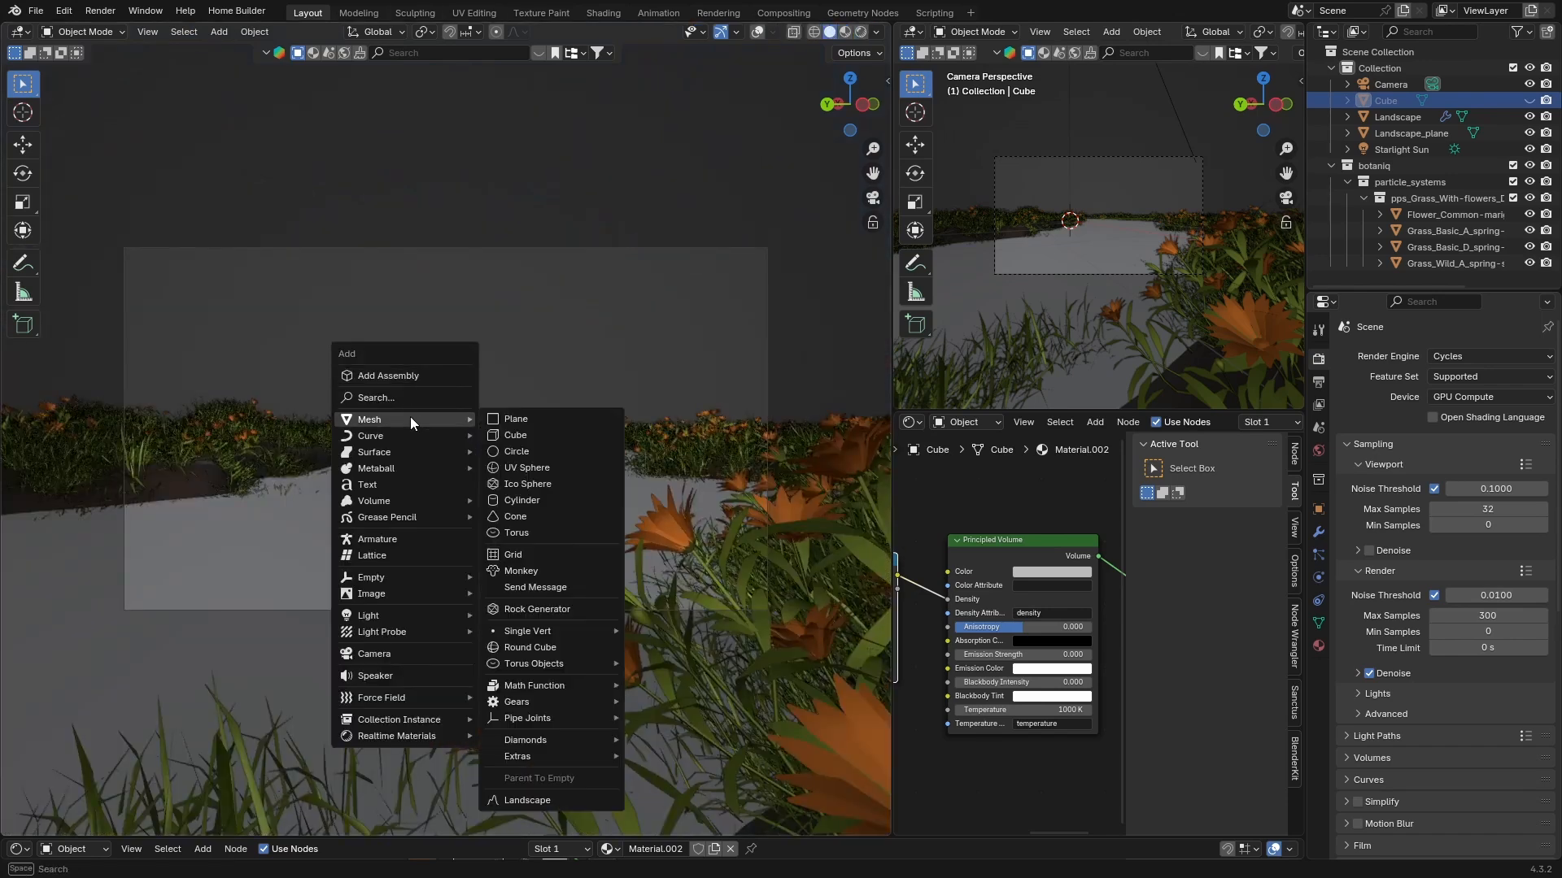
click(520, 435)
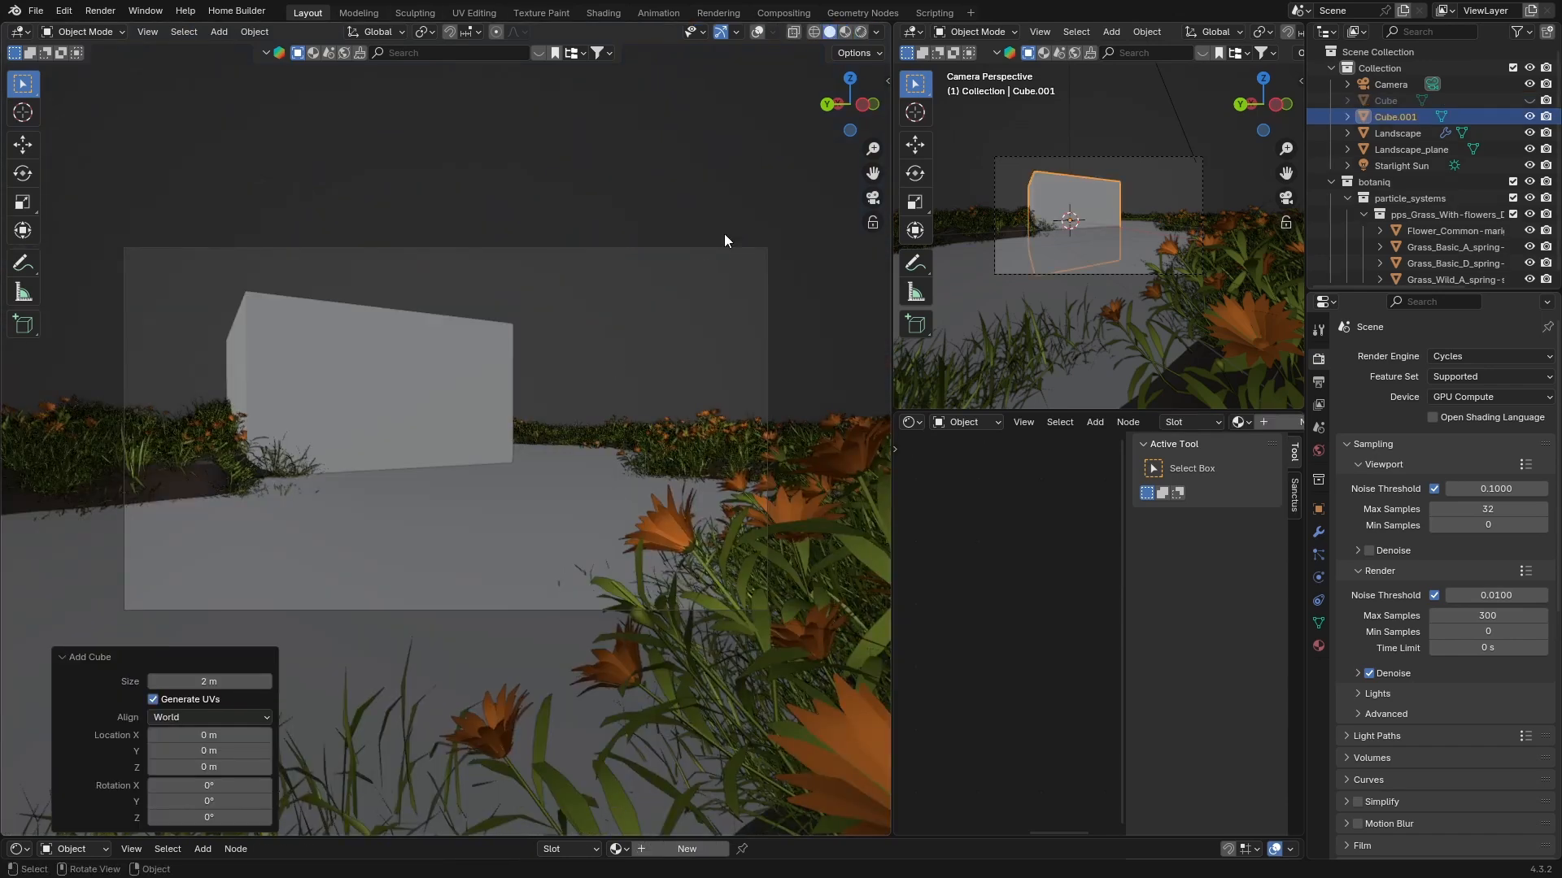
Show the viewport overlays and move the new cube about -29 m along the Y axis, well clear of the landscape.
click(850, 79)
scroll(479, 309, down, 8)
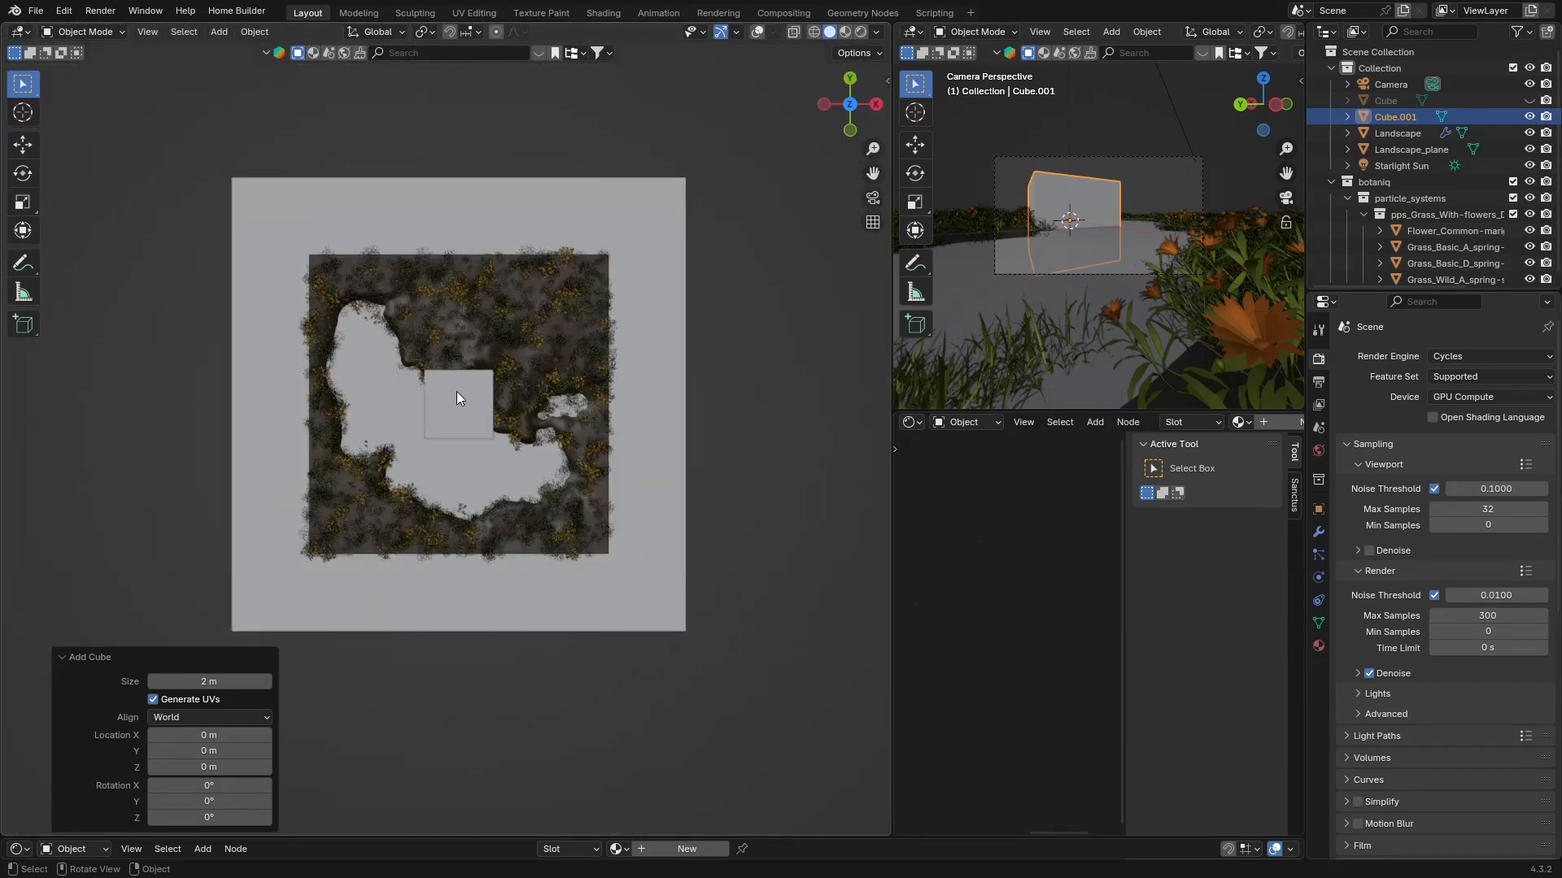
click(457, 392)
click(757, 31)
key(g)
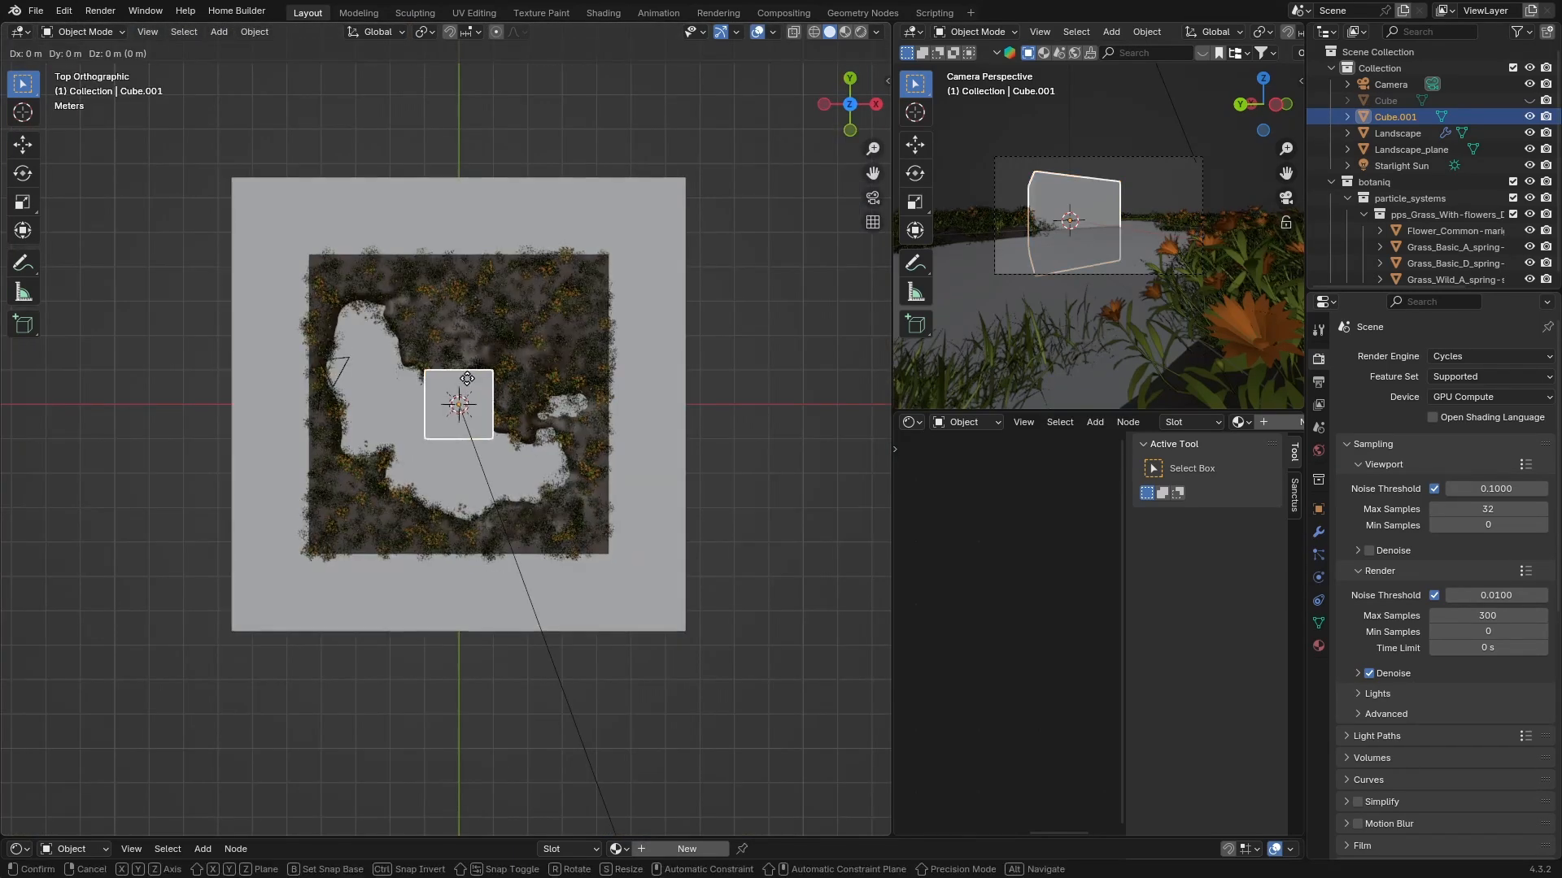
key(y)
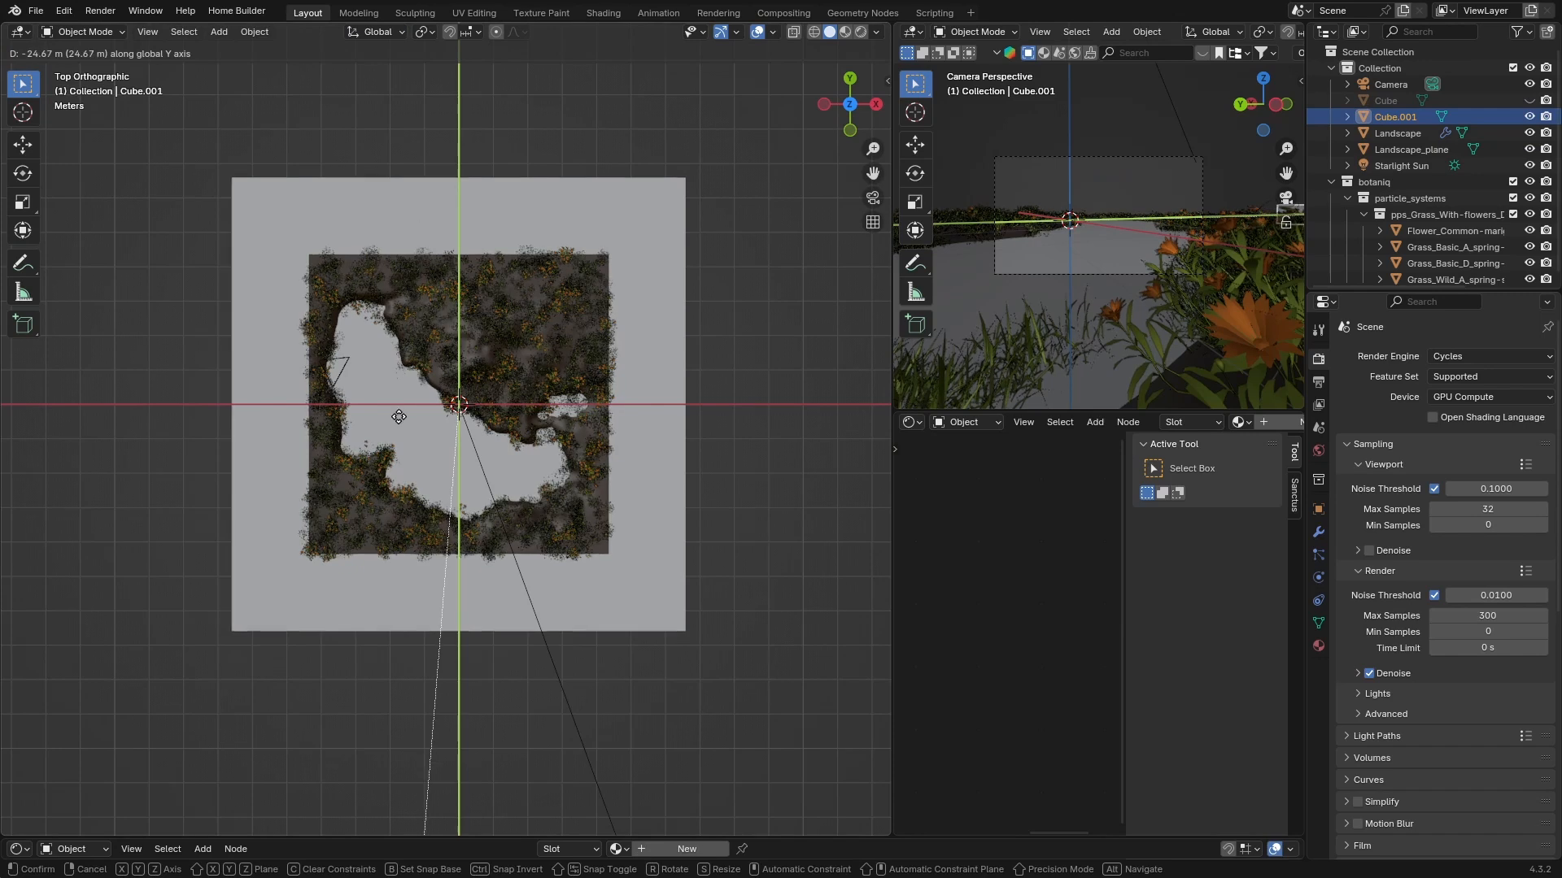
click(386, 569)
scroll(179, 524, down, 5)
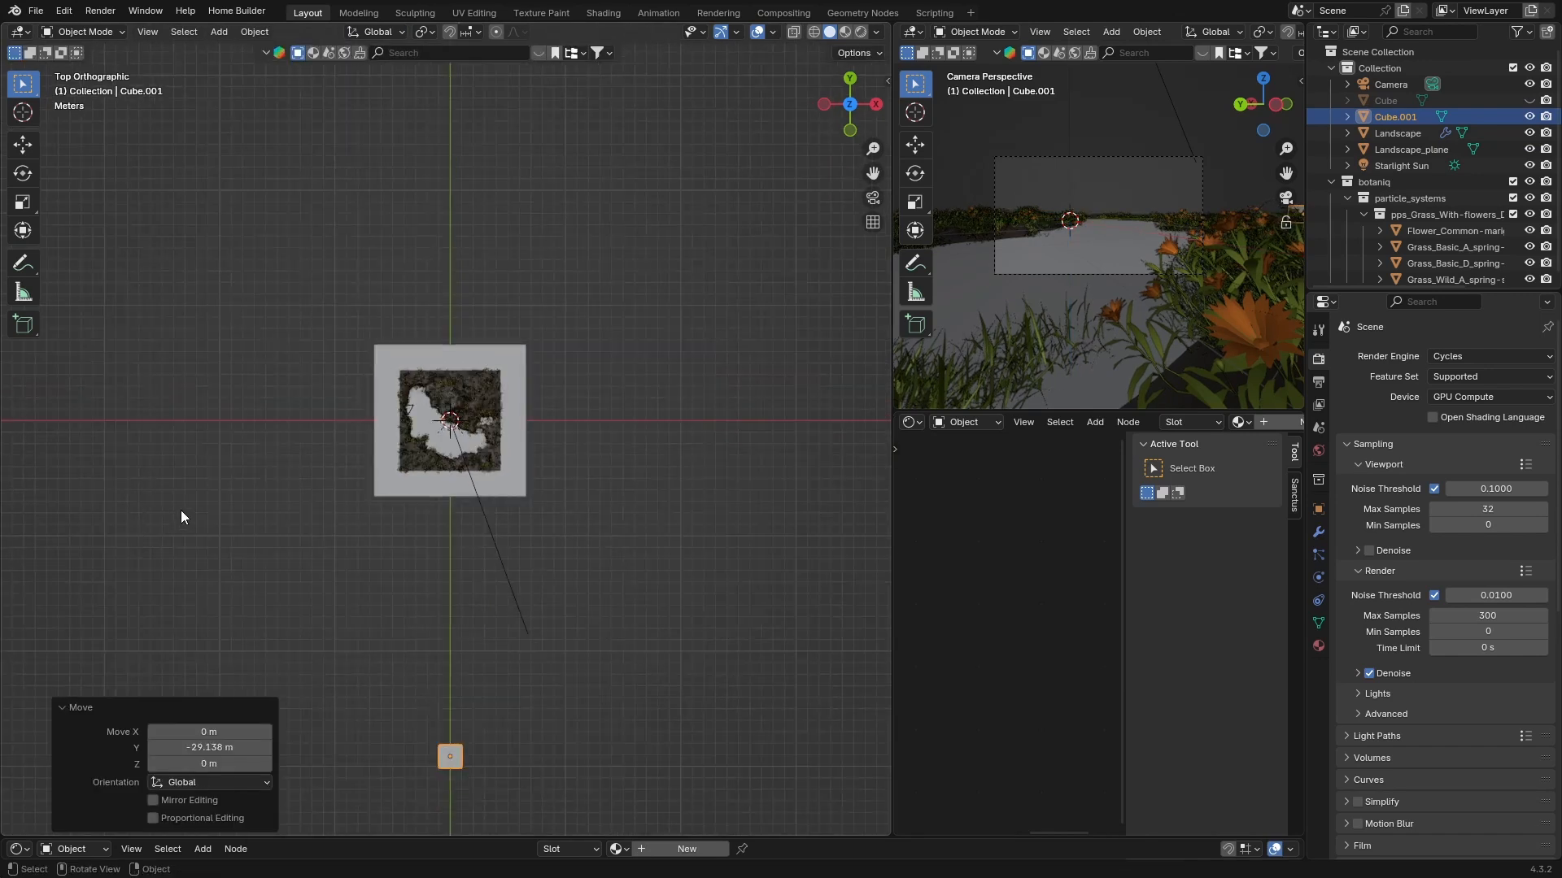
middle_drag(181, 511, 242, 452)
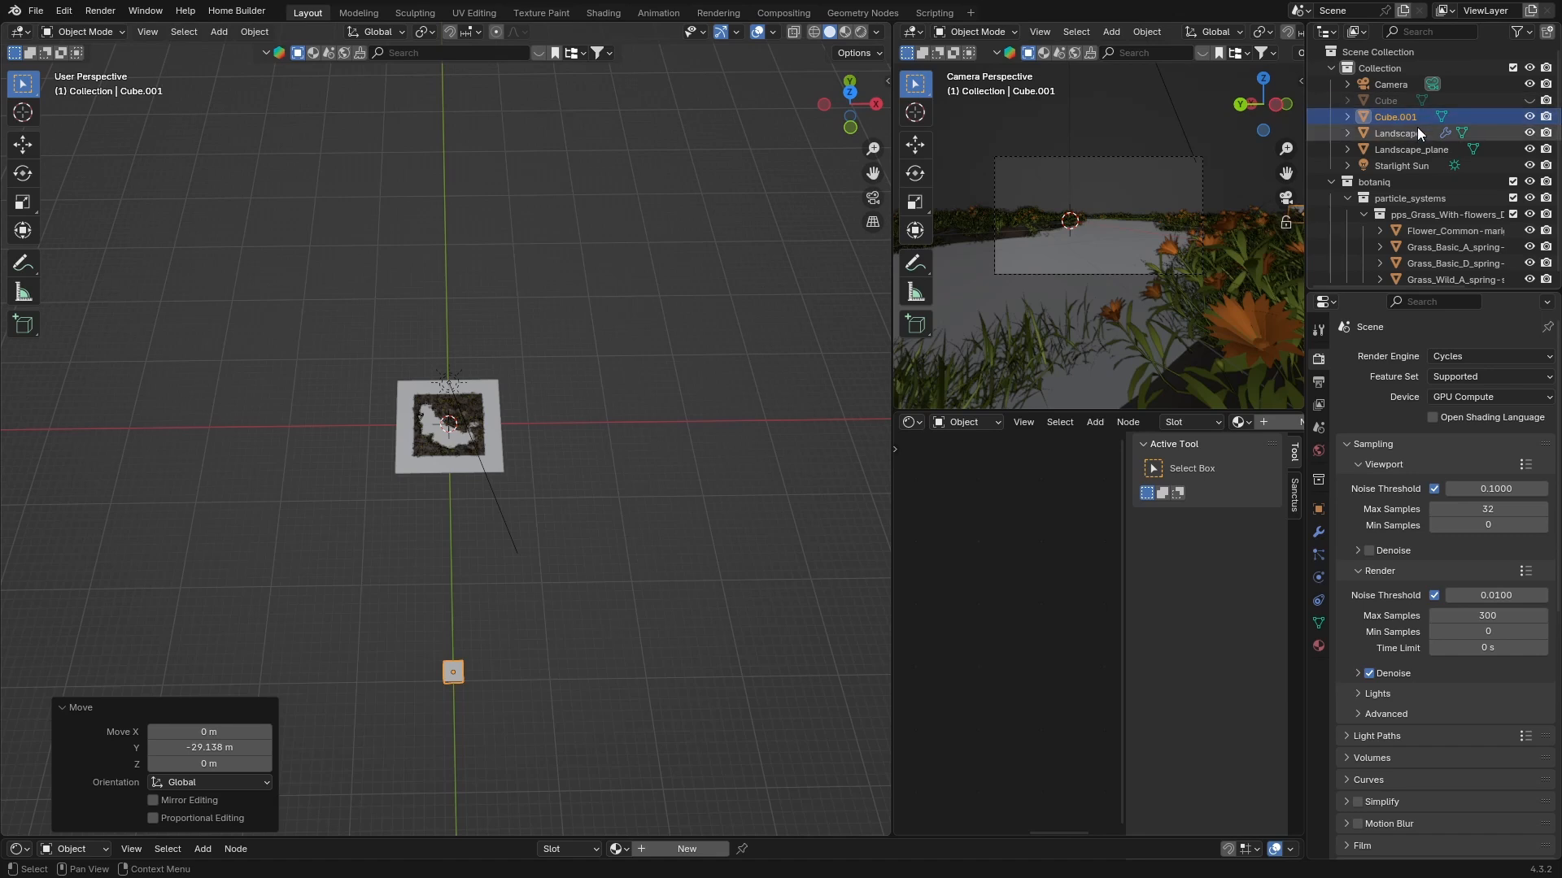
Disable the original Cube in renders and rename the new cube Clay.
click(1545, 100)
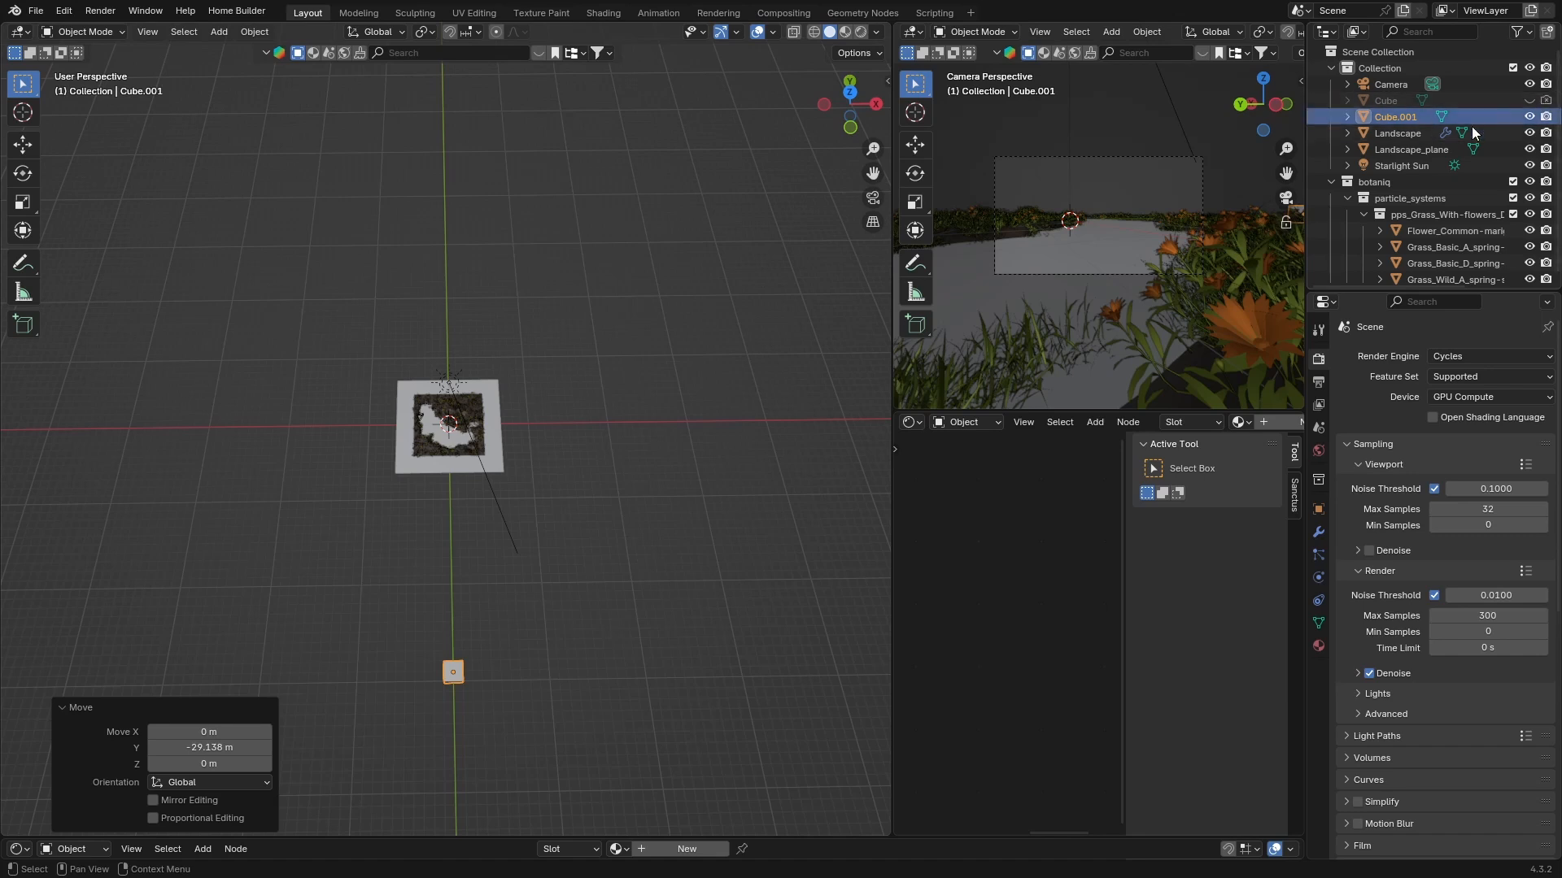
double_click(1422, 121)
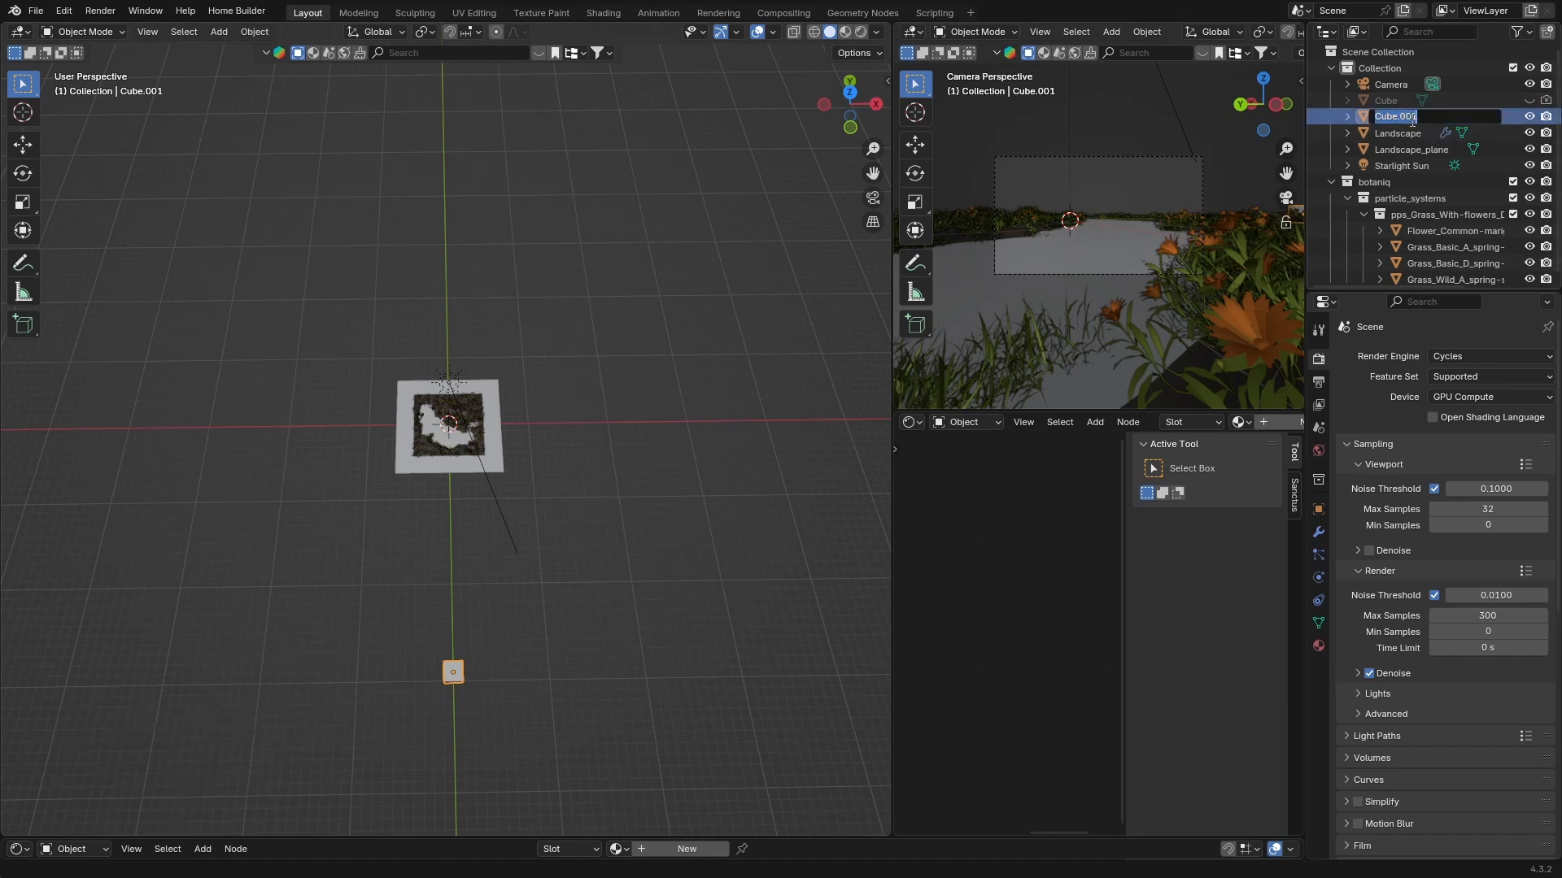
key(BackSpace)
text(Clay)
key(Return)
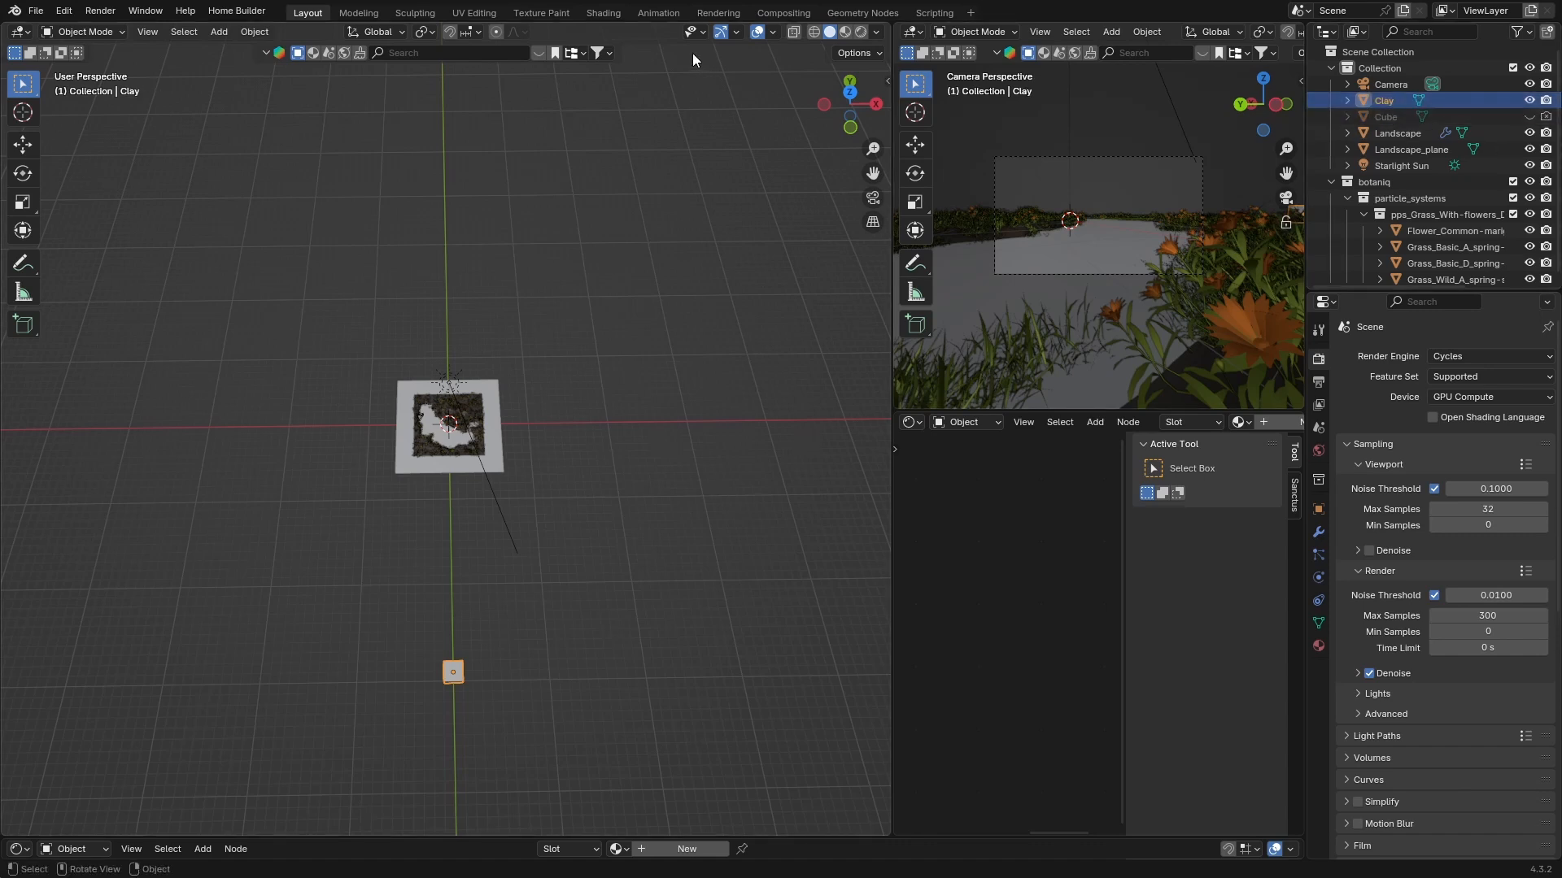
Create a new default material on the Clay cube in the Shading workspace, and return to the Layout workspace.
click(602, 12)
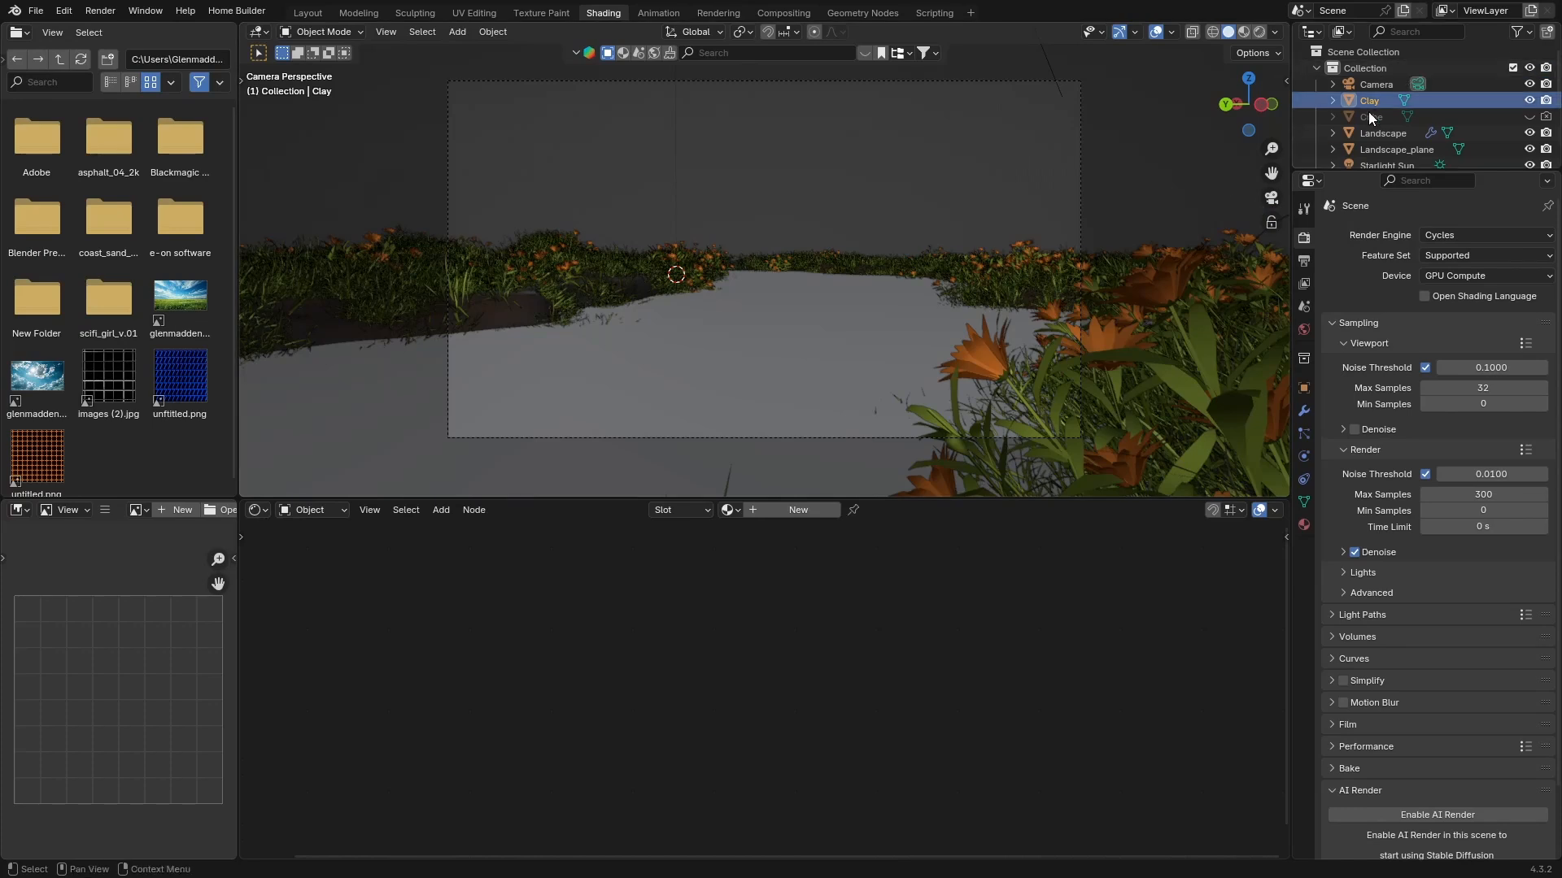
click(797, 510)
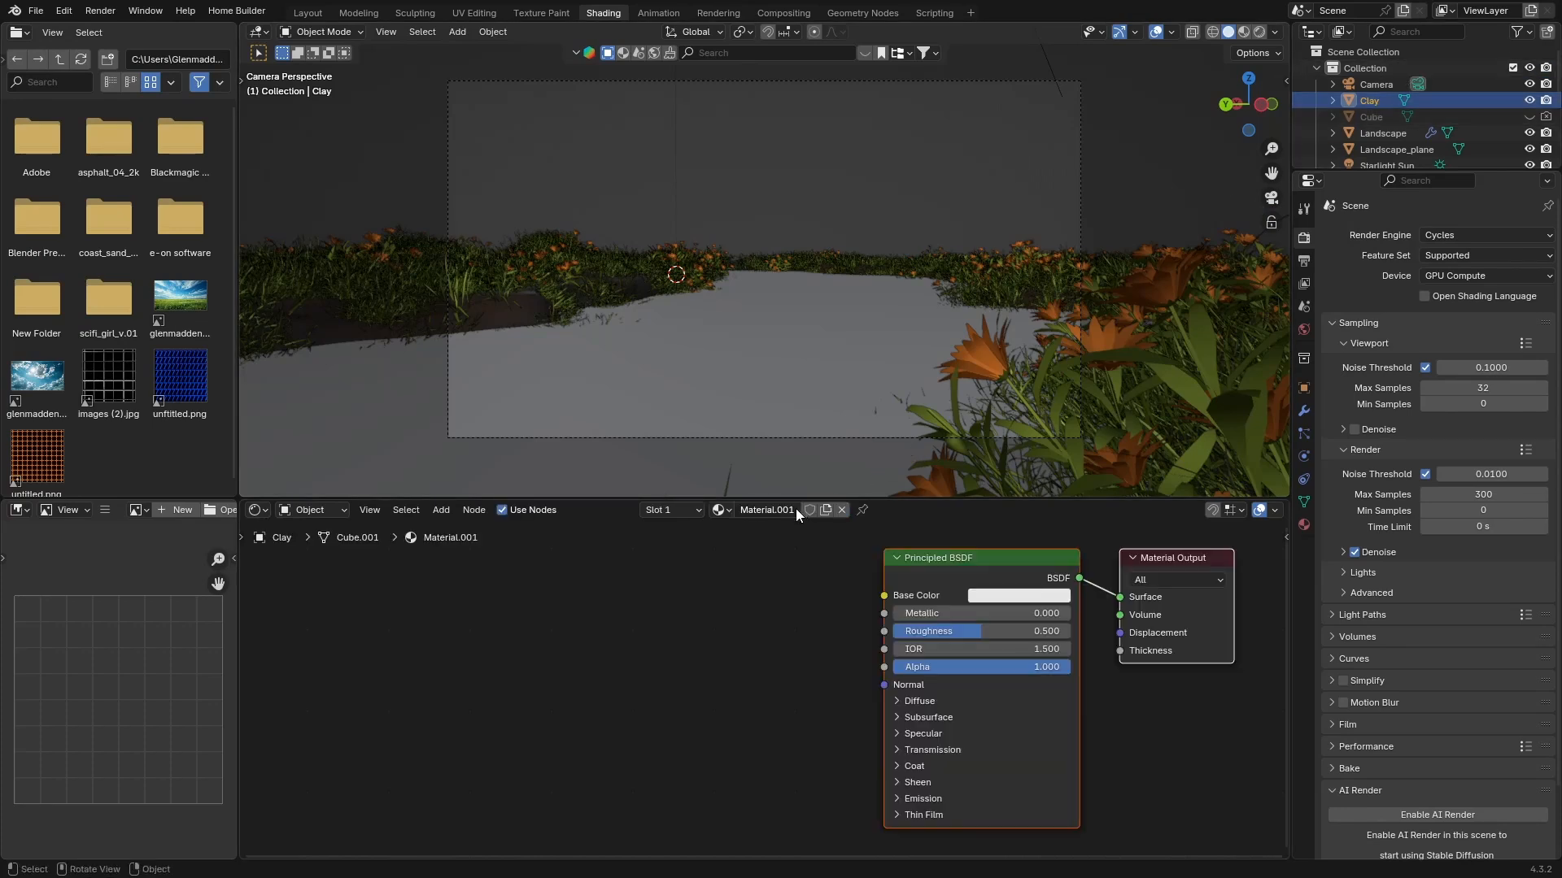
click(307, 12)
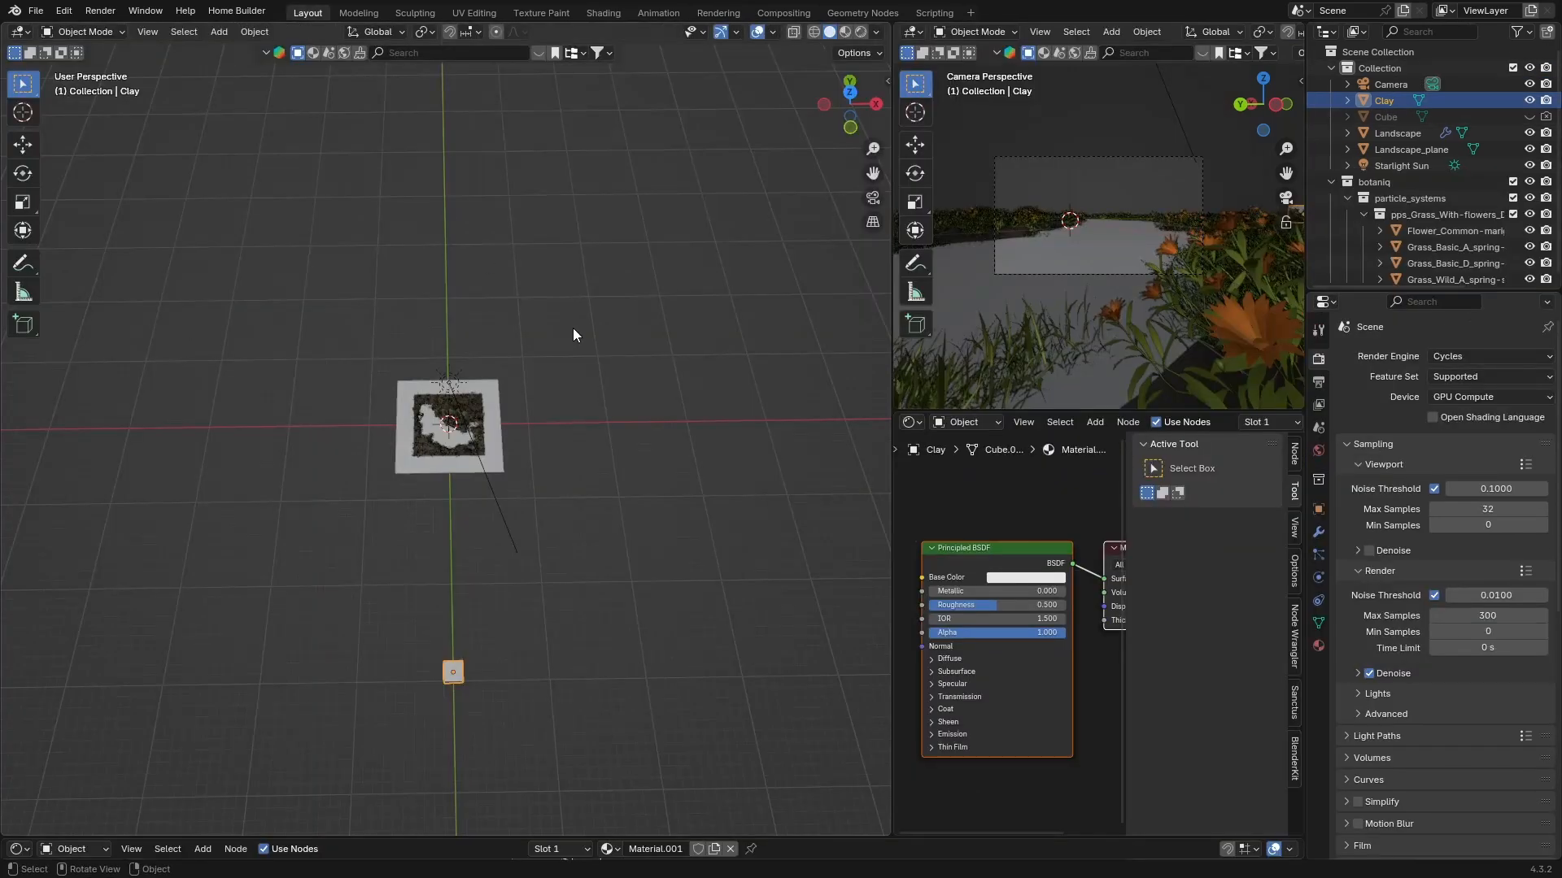
Set the view layer's Material Override to Material.001.
click(1319, 405)
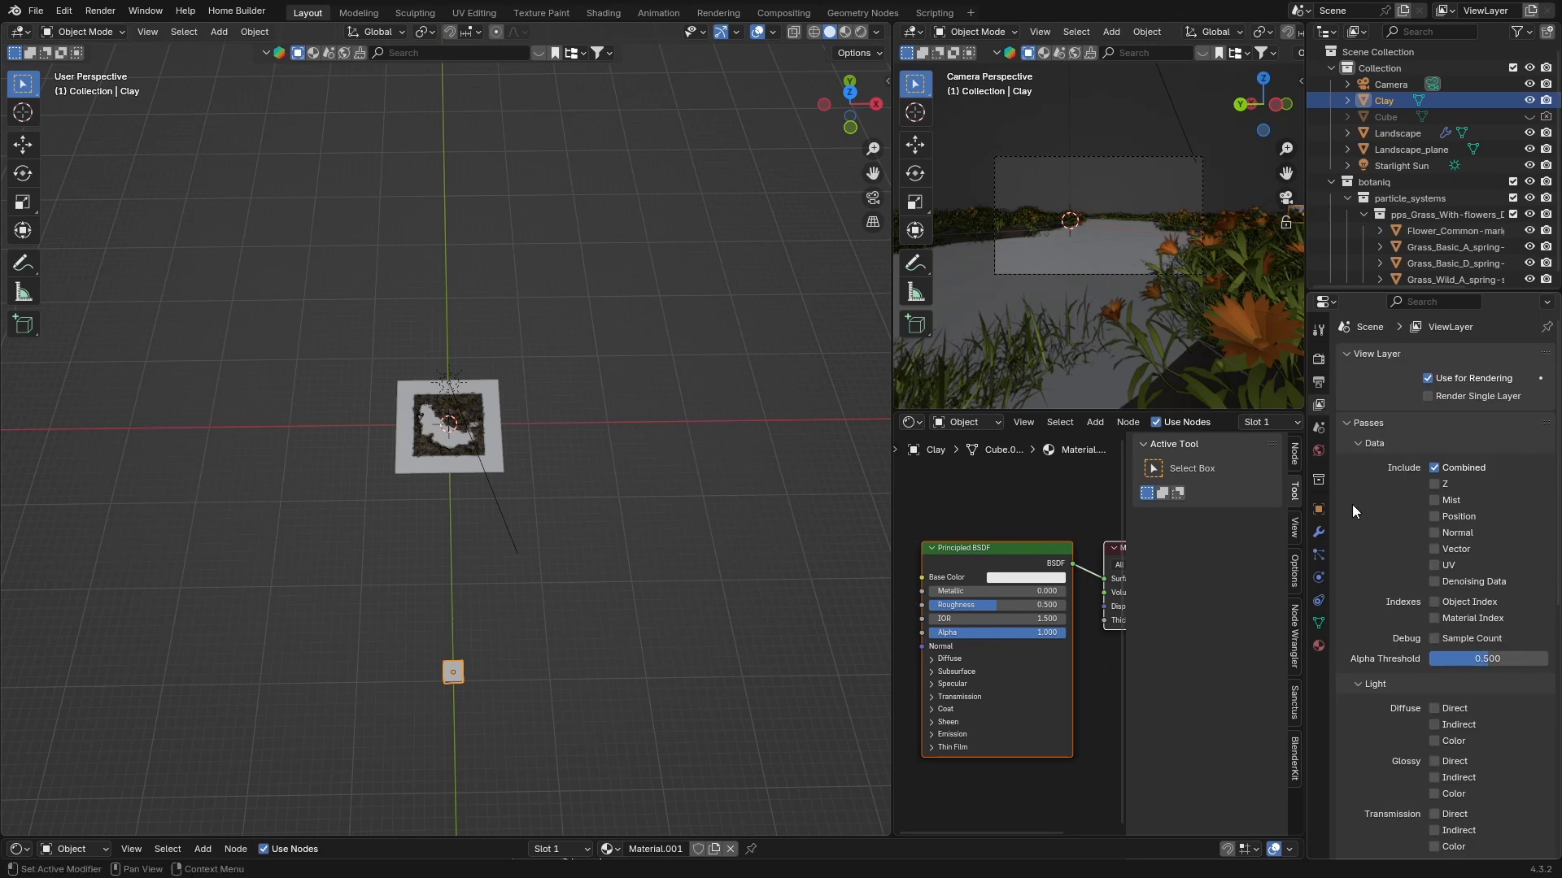
scroll(1395, 561, down, 10)
scroll(1412, 586, down, 3)
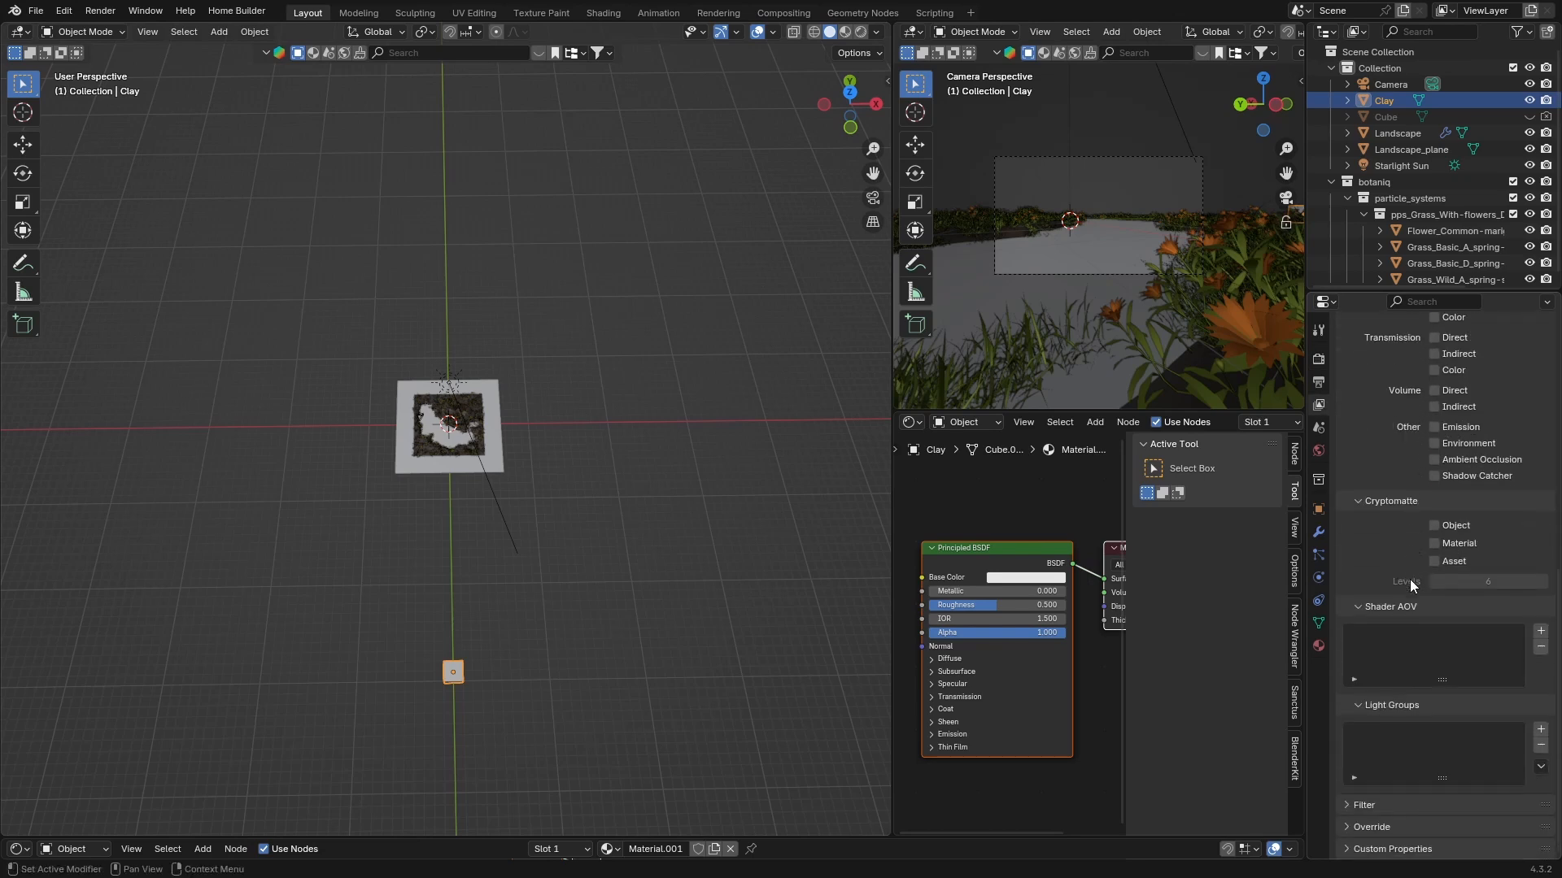
click(1348, 828)
scroll(1348, 831, down, 3)
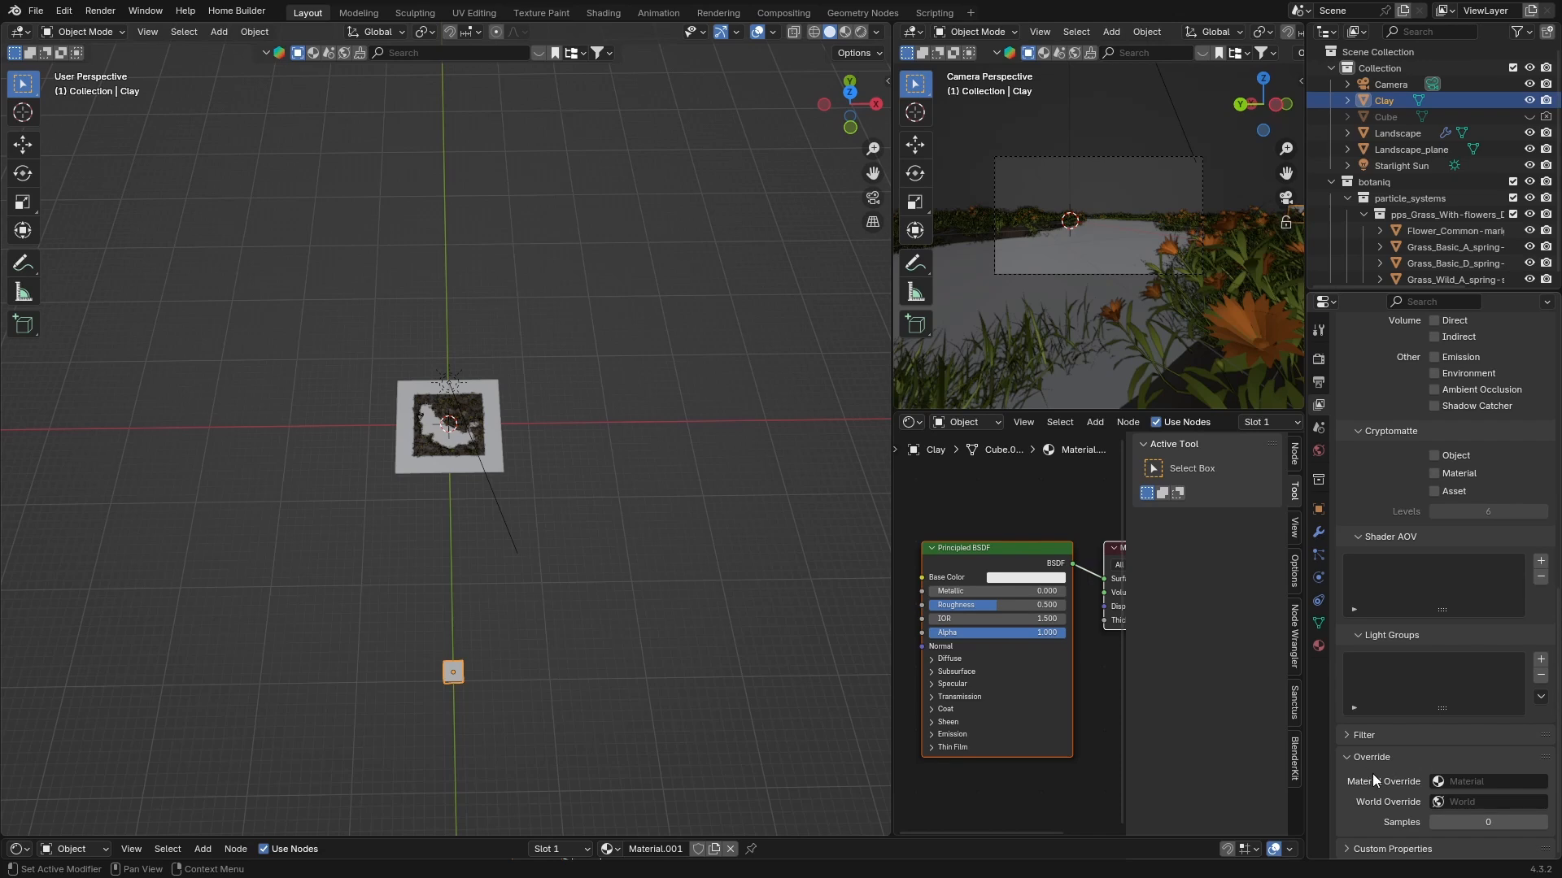
click(1441, 784)
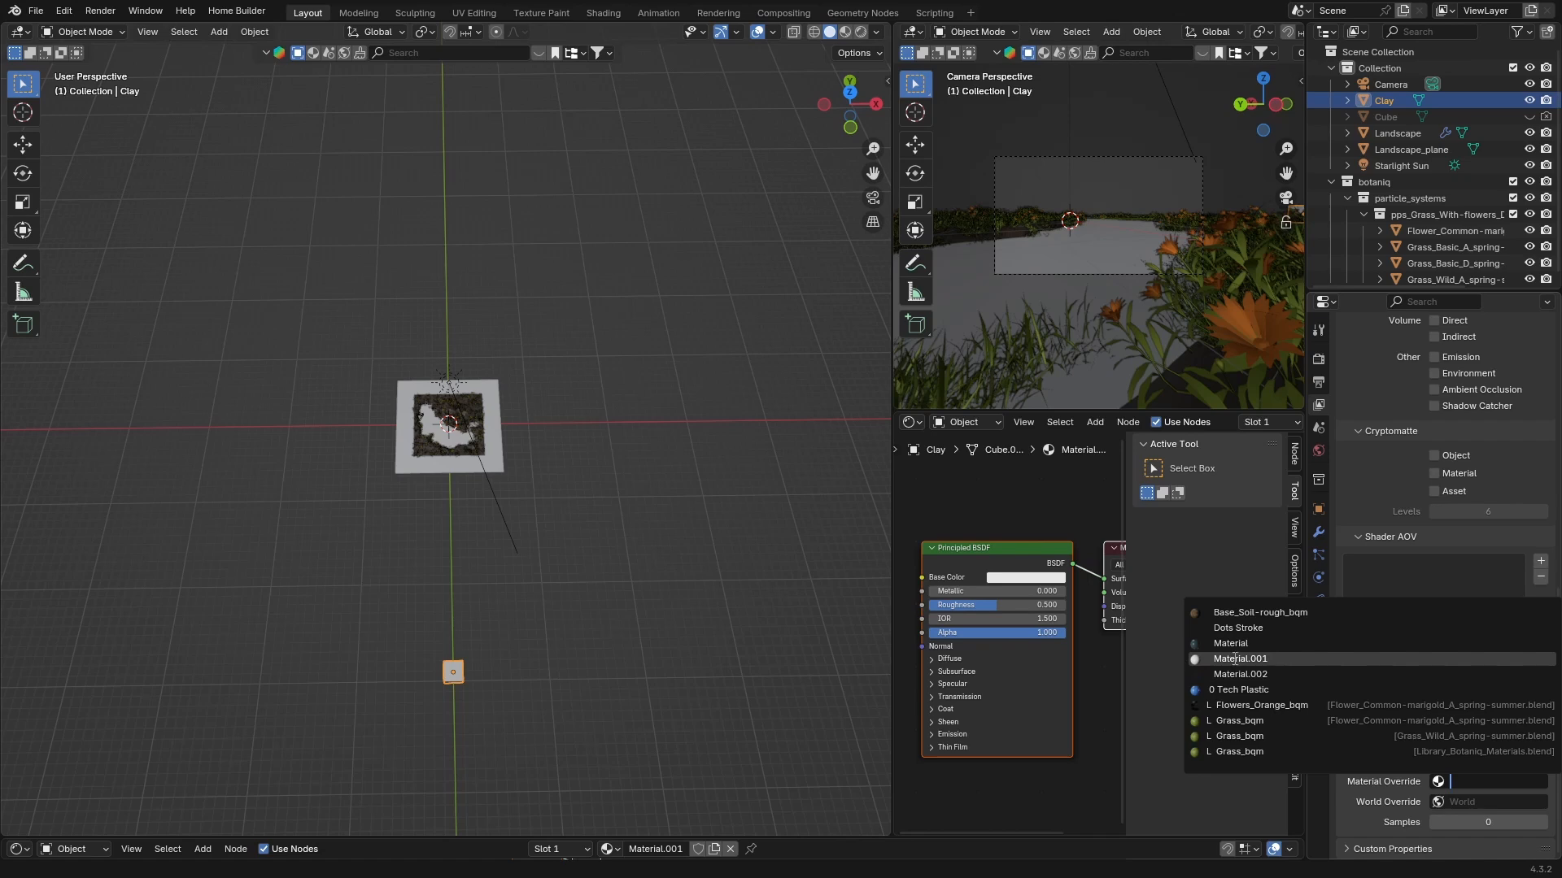
click(1235, 658)
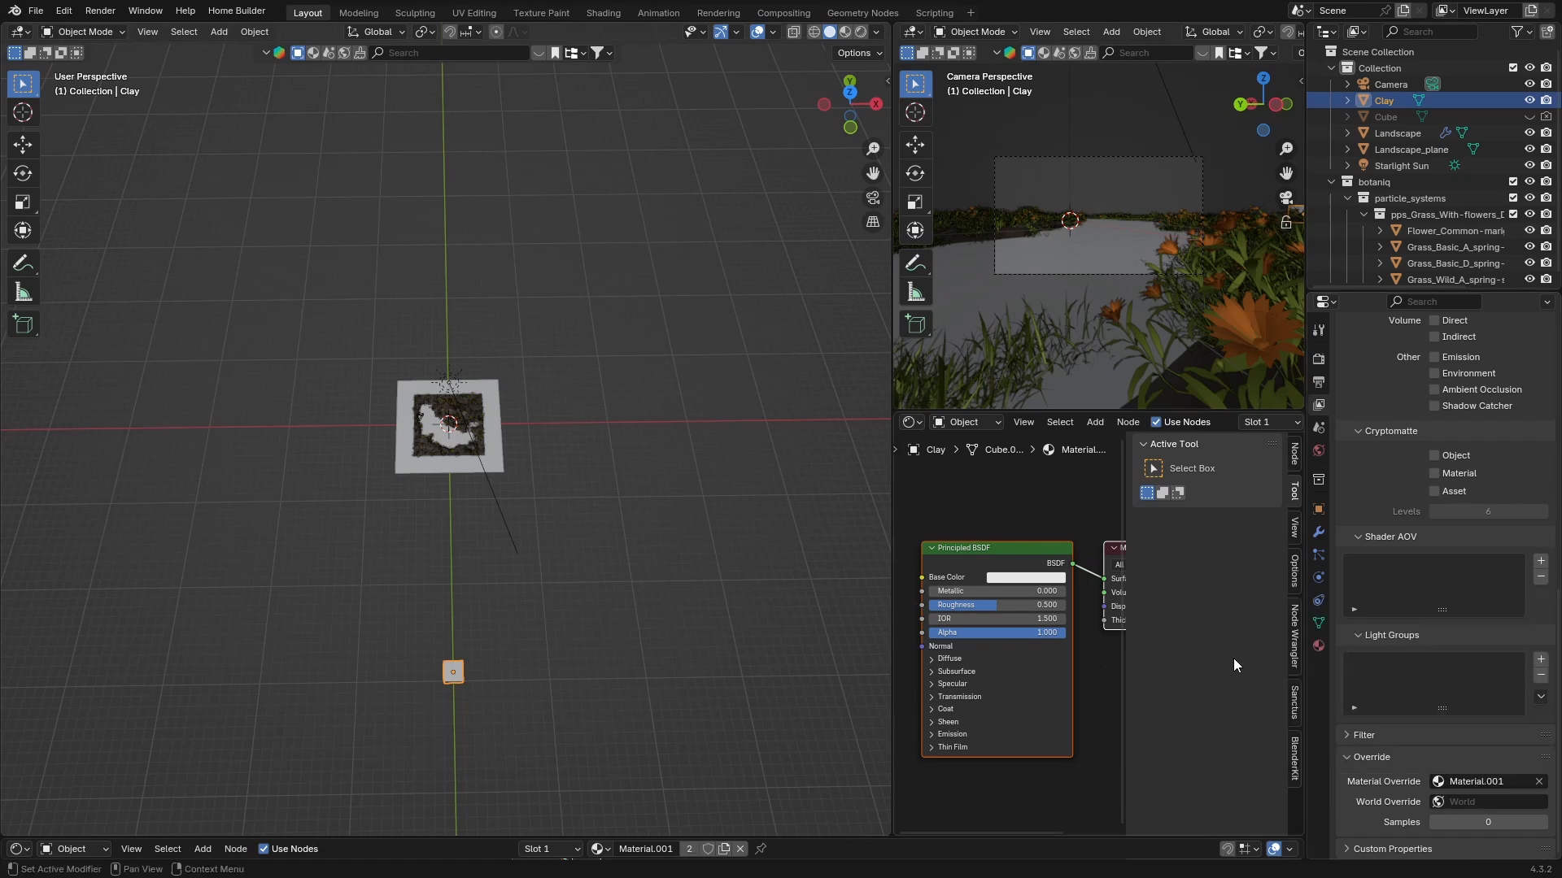
Preview the camera view in rendered shading and set the World Override to Ridged Altocumulus, Sunrise Skydome.001.
click(872, 199)
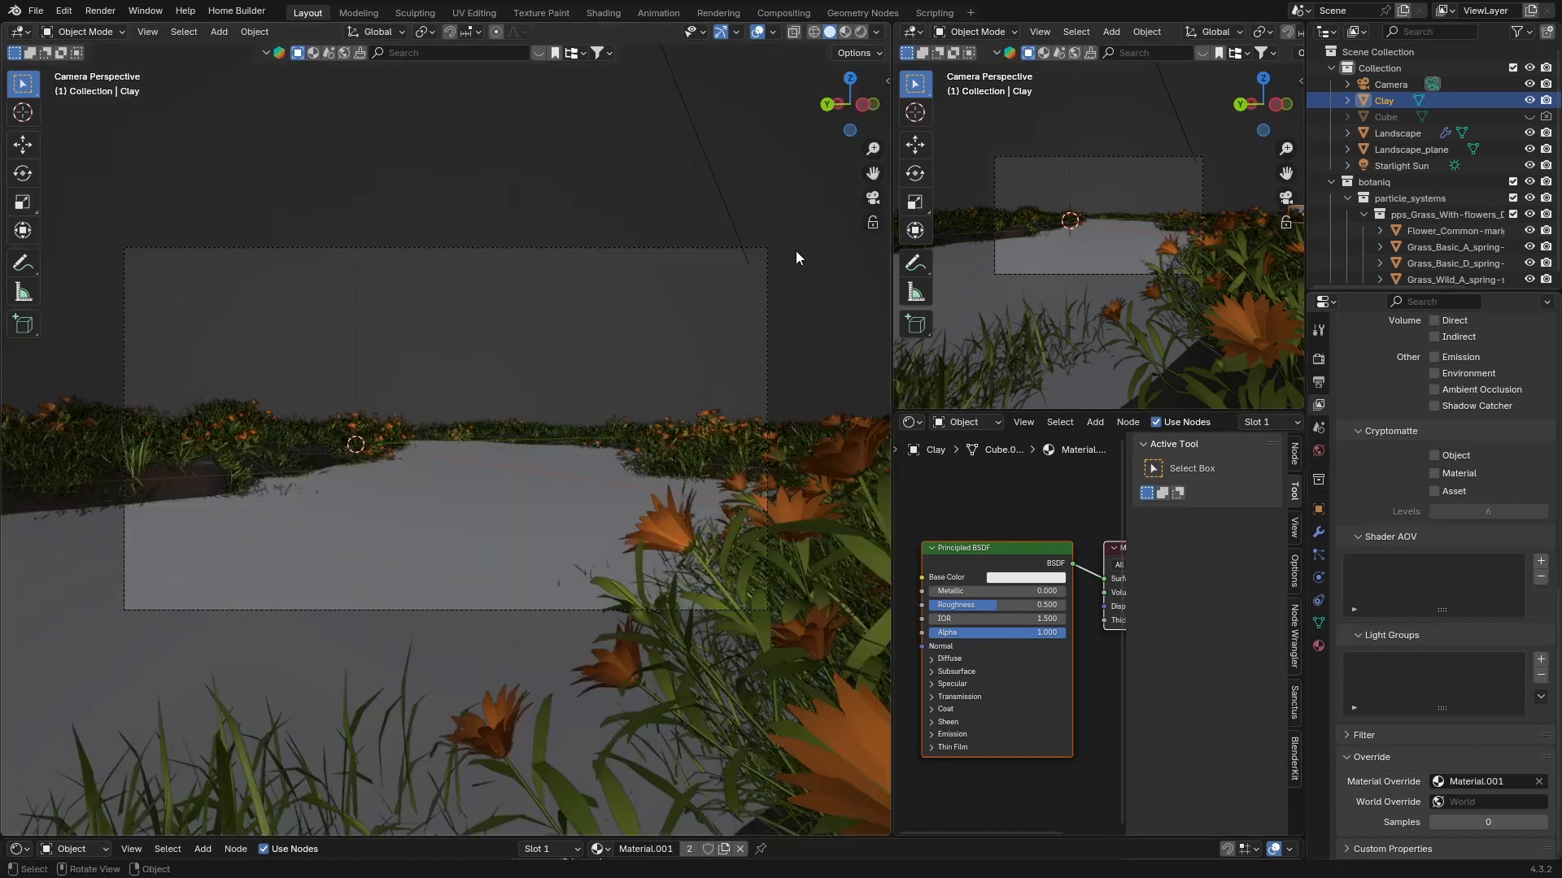
click(860, 32)
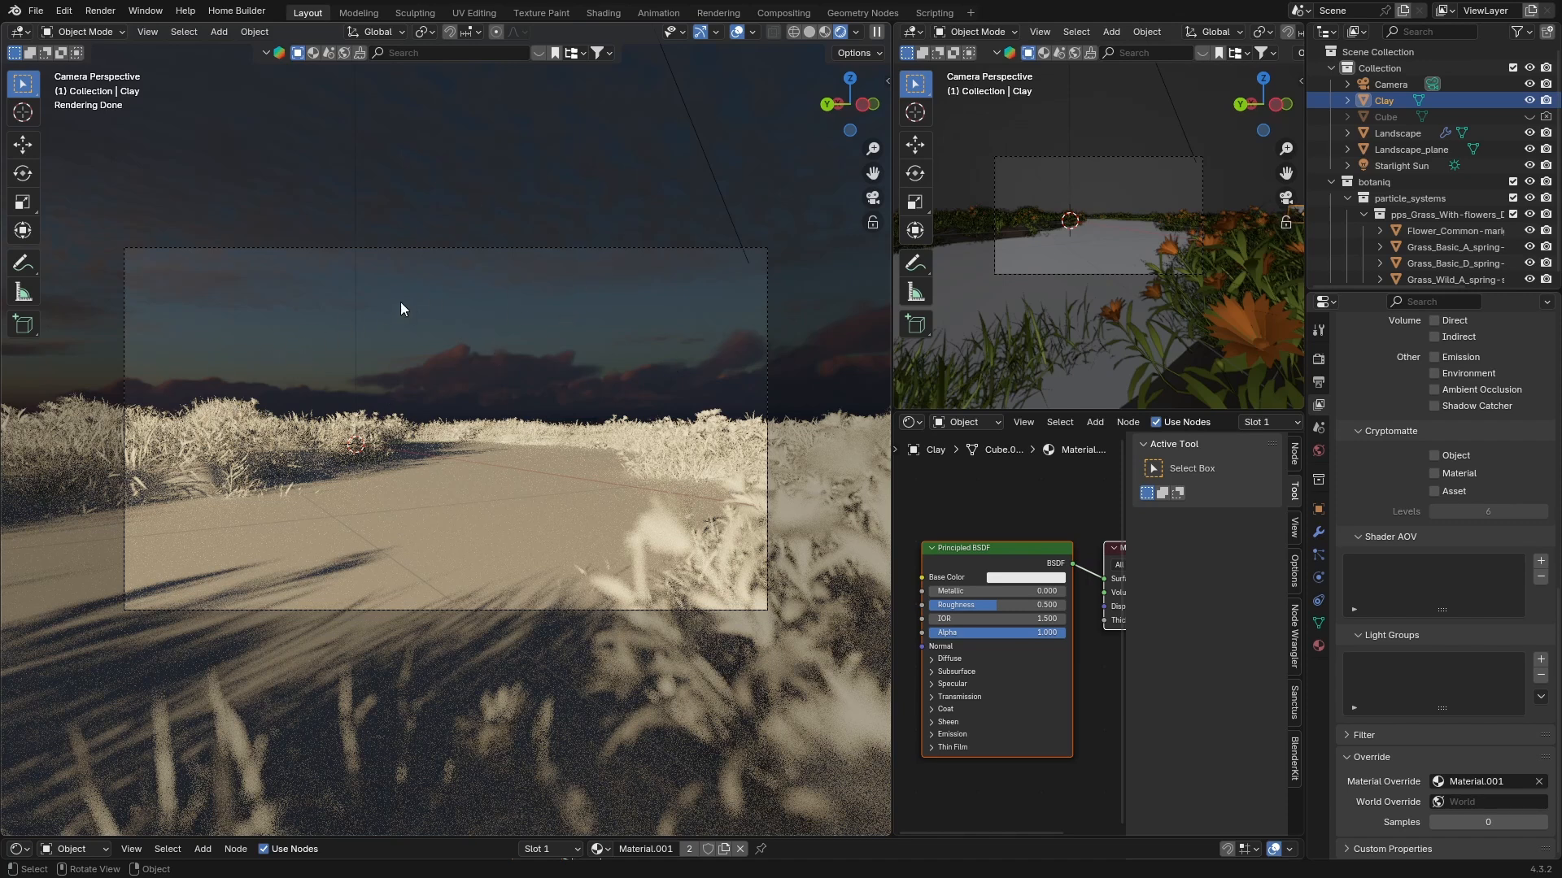
click(1437, 804)
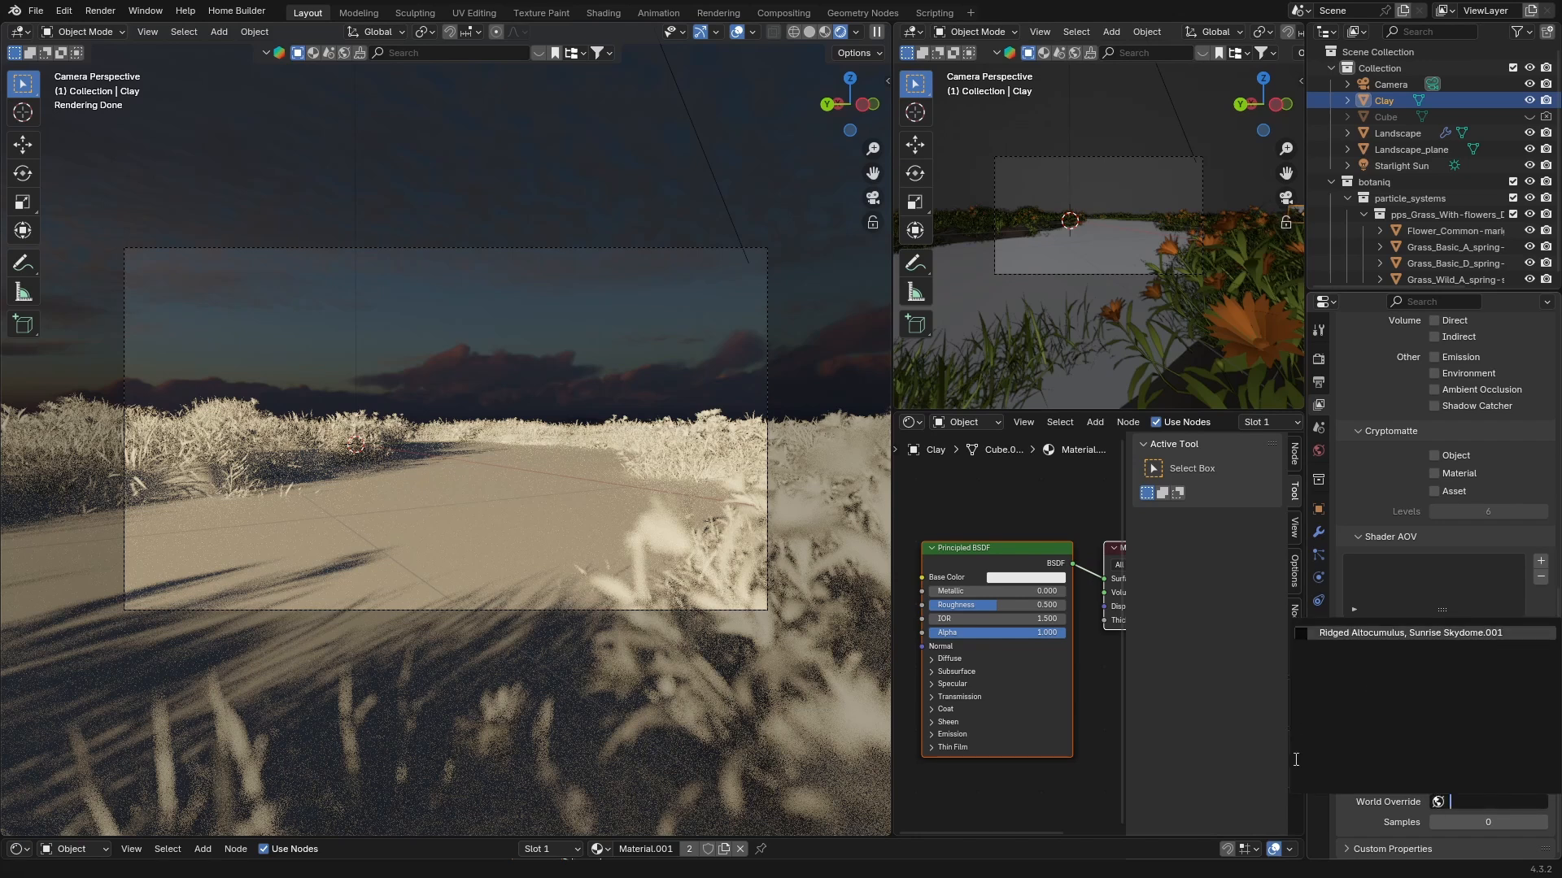
click(1366, 633)
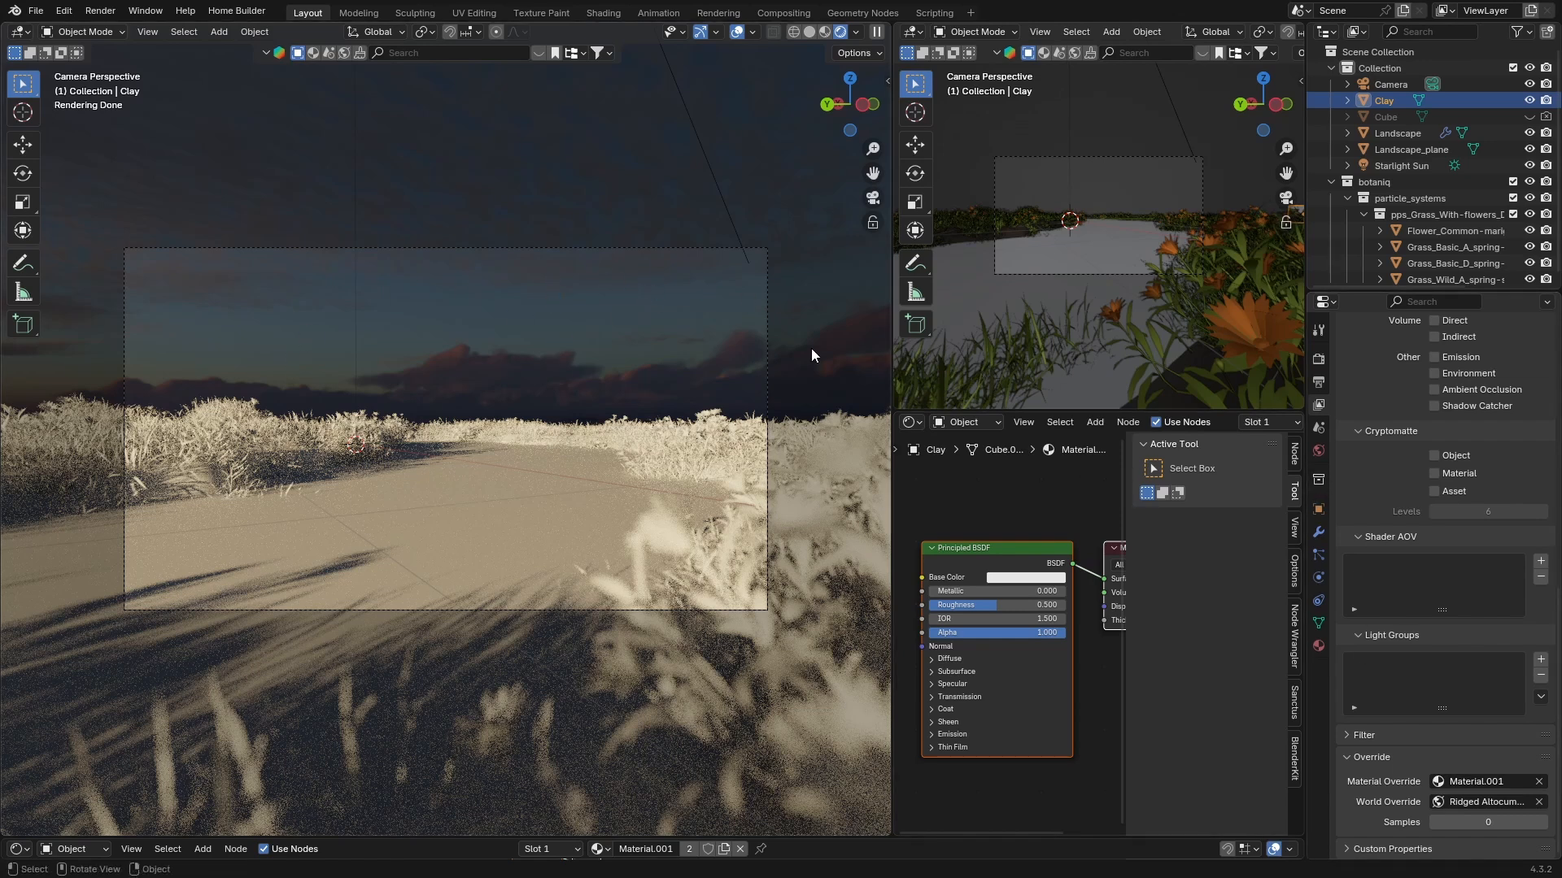
Show the world's node tree in the Shading workspace and delete its Texture Coordinate, Mapping and sky image nodes.
click(1320, 646)
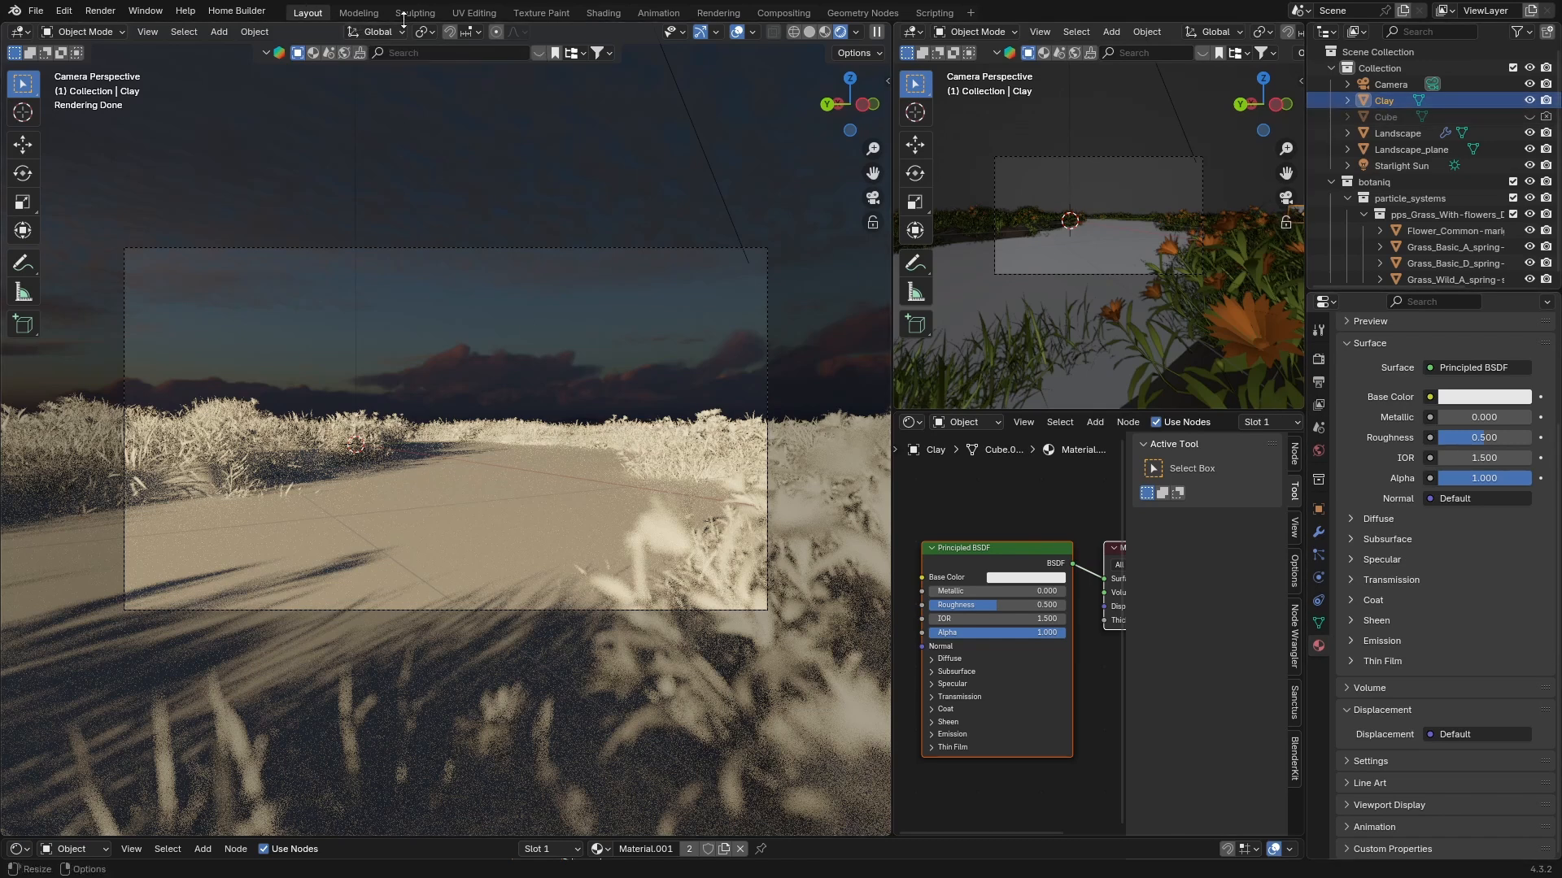
click(603, 13)
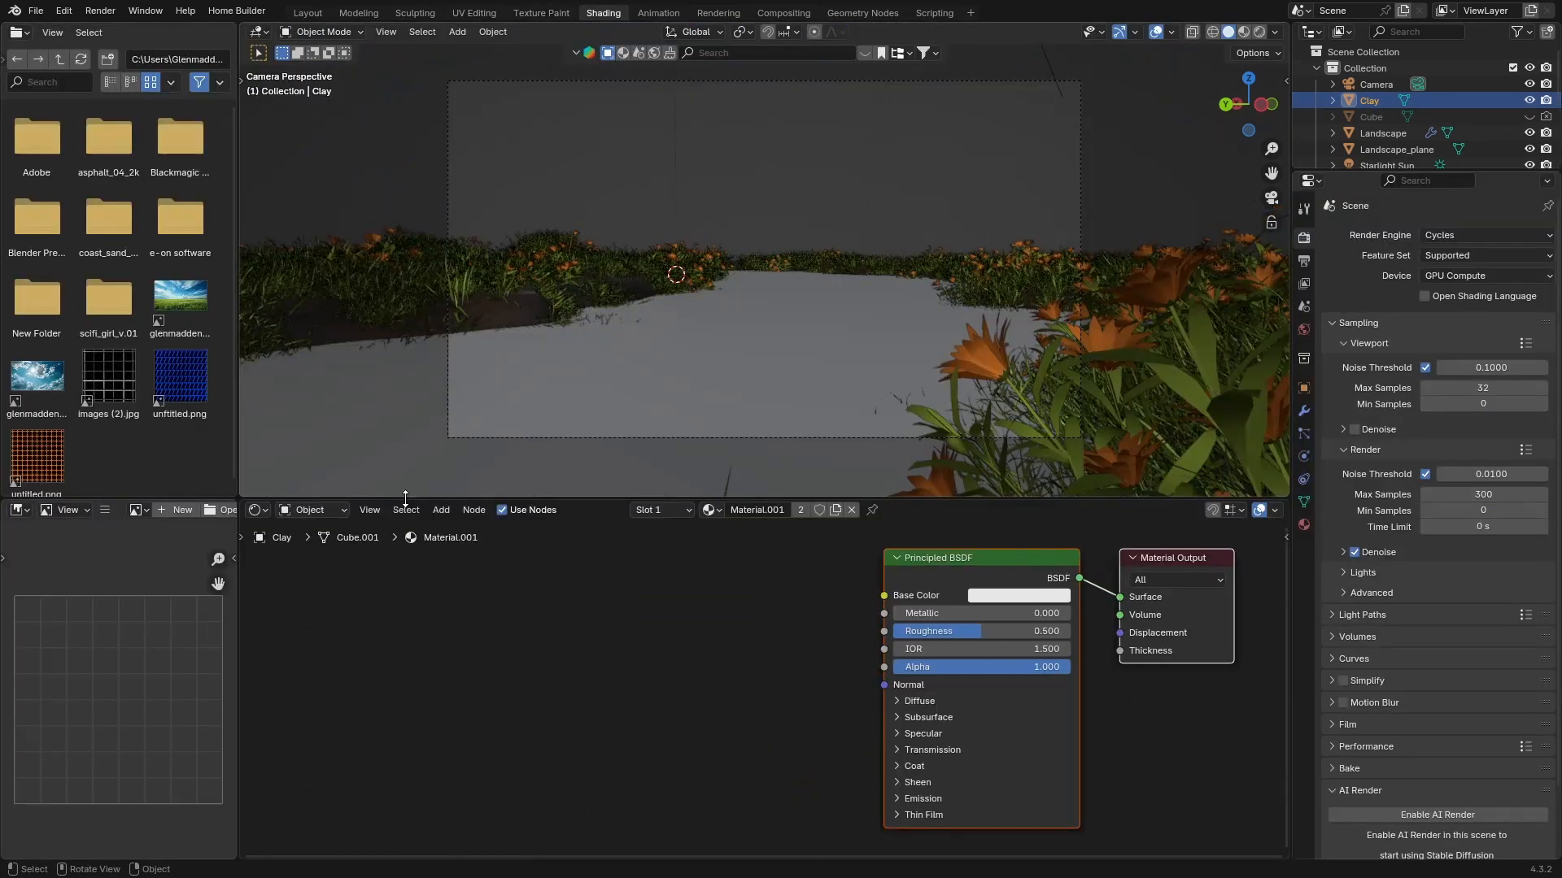
click(308, 510)
click(306, 569)
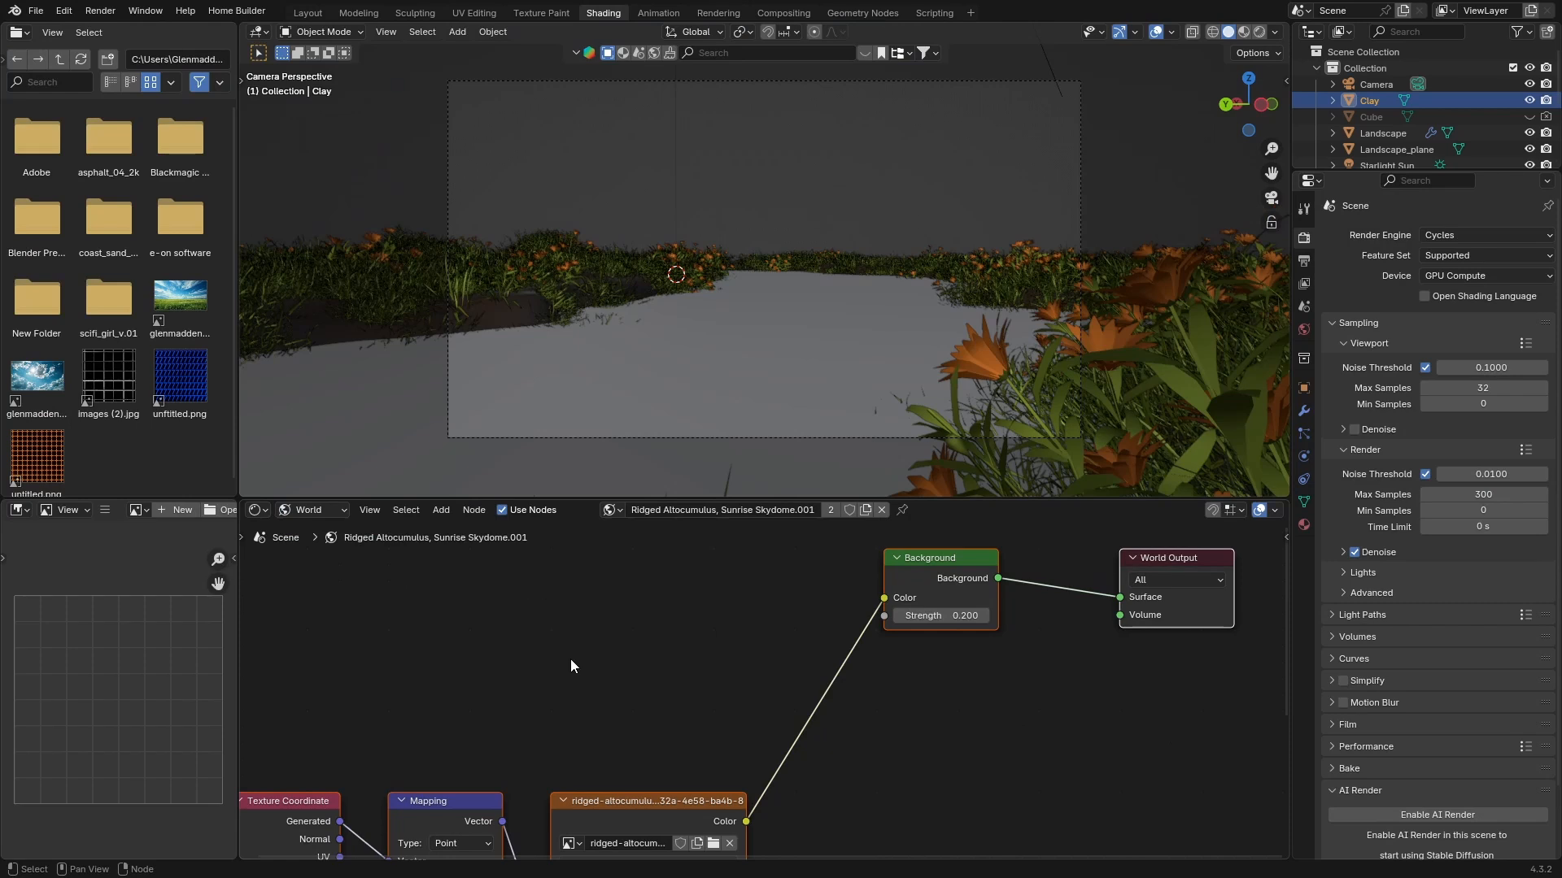
scroll(571, 665, down, 3)
drag(700, 691, 485, 789)
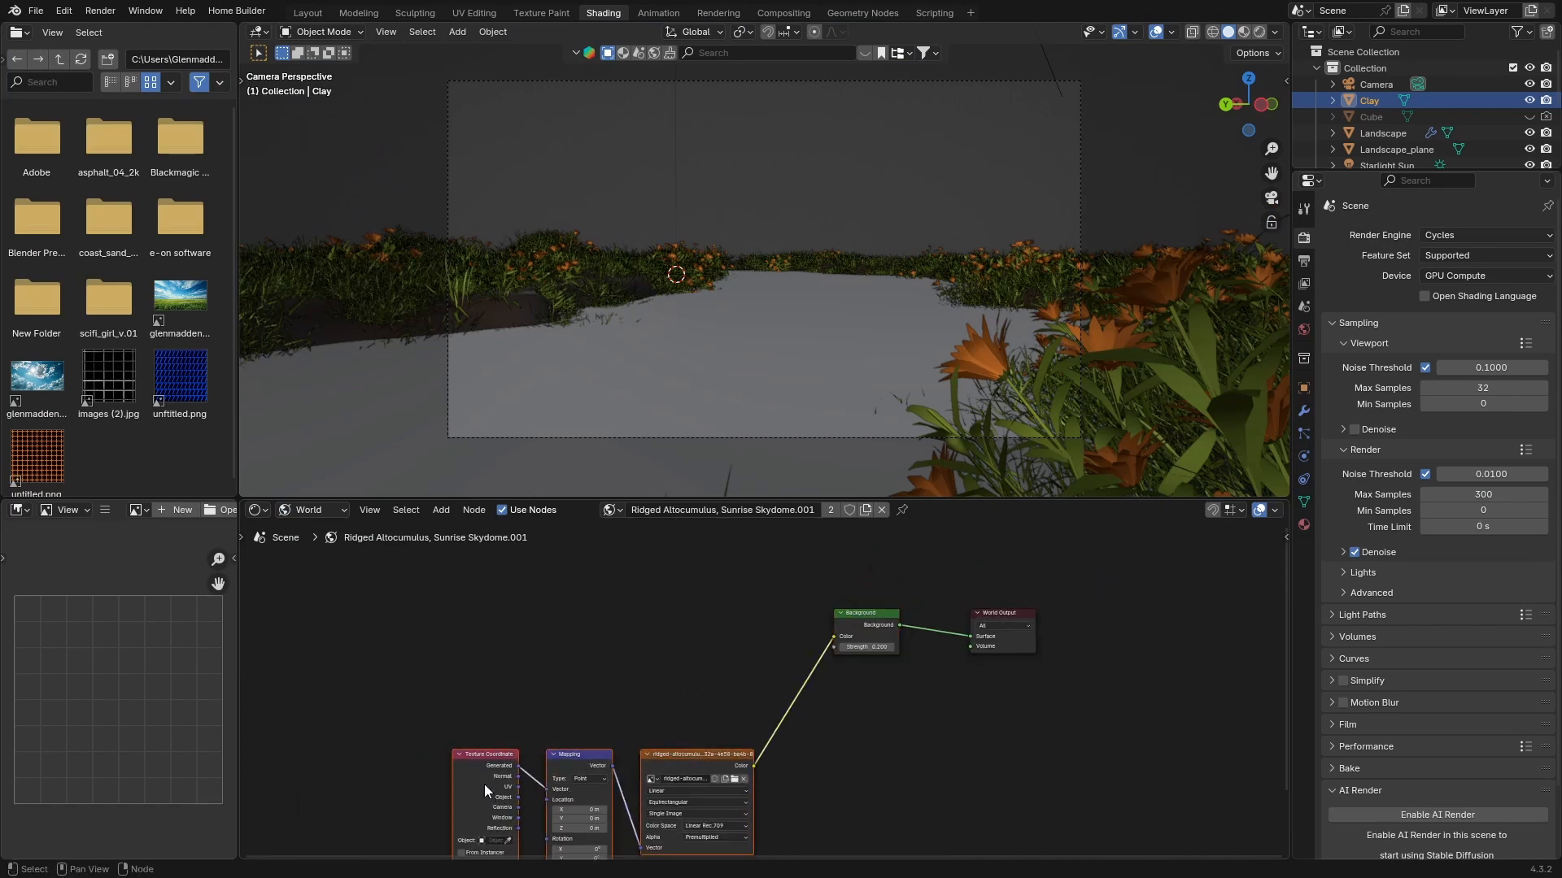
key(x)
Add an Environment Texture node to the world and connect its Color output to the Background node's Color input.
key(shift+a)
mouse_move(449, 780)
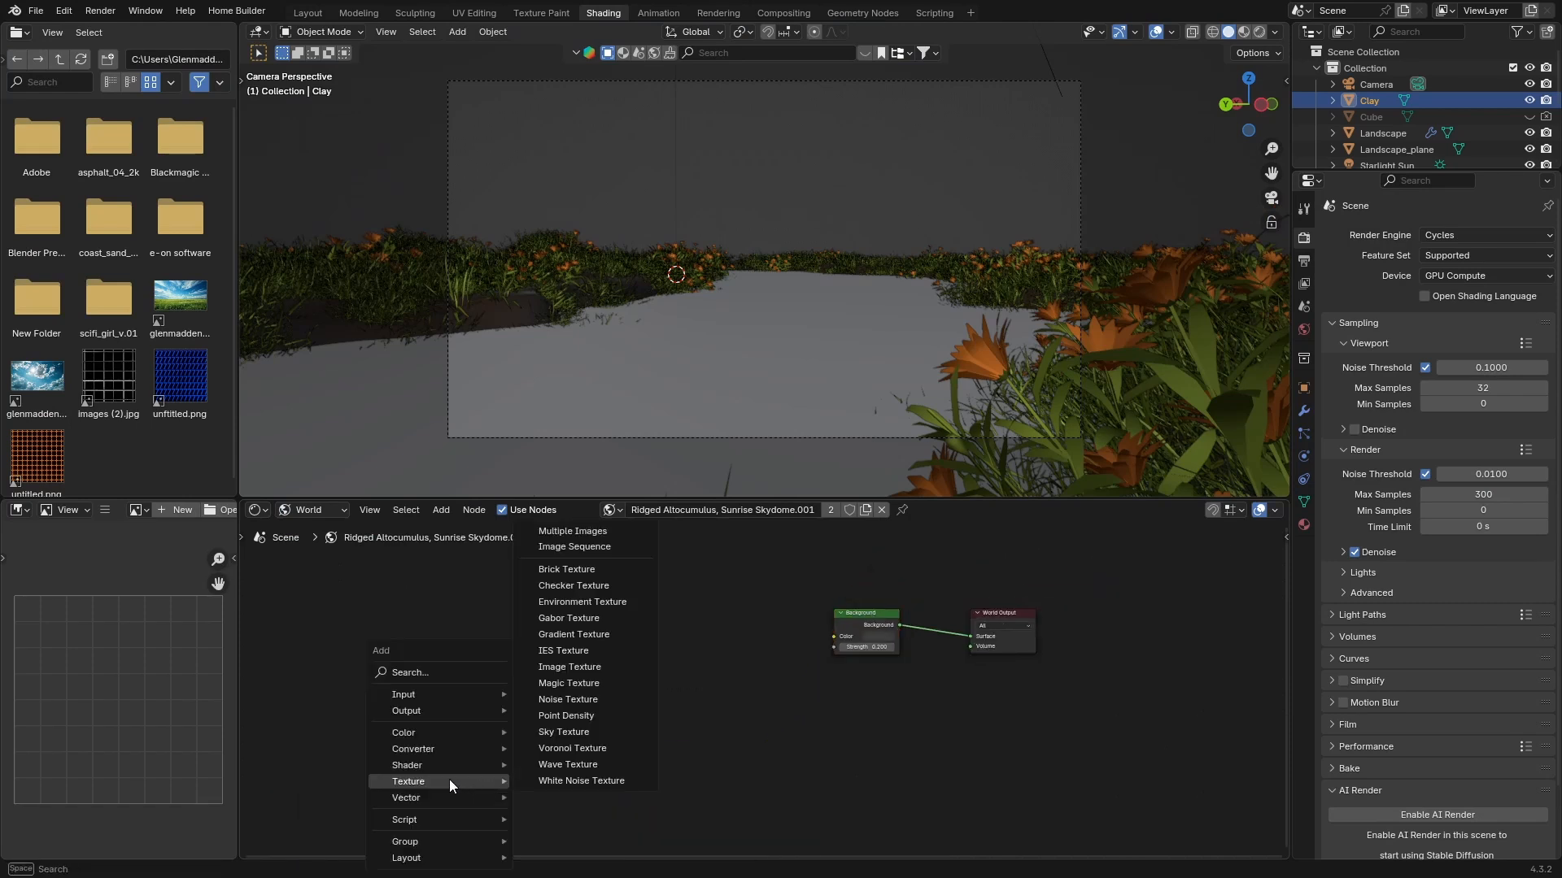
click(421, 672)
text(e)
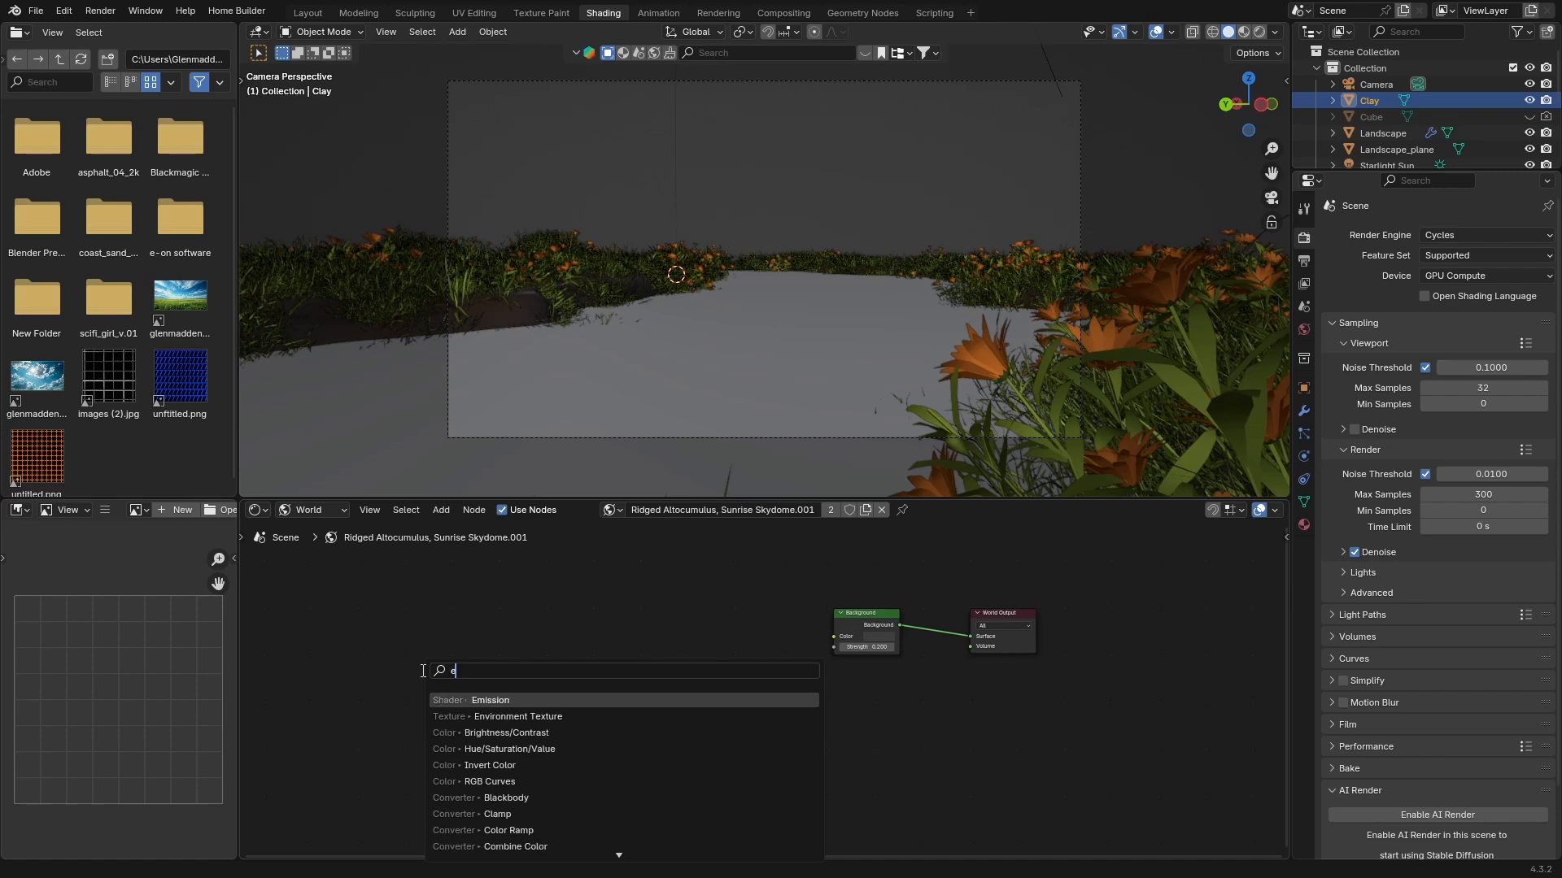
text(n)
key(Return)
click(627, 616)
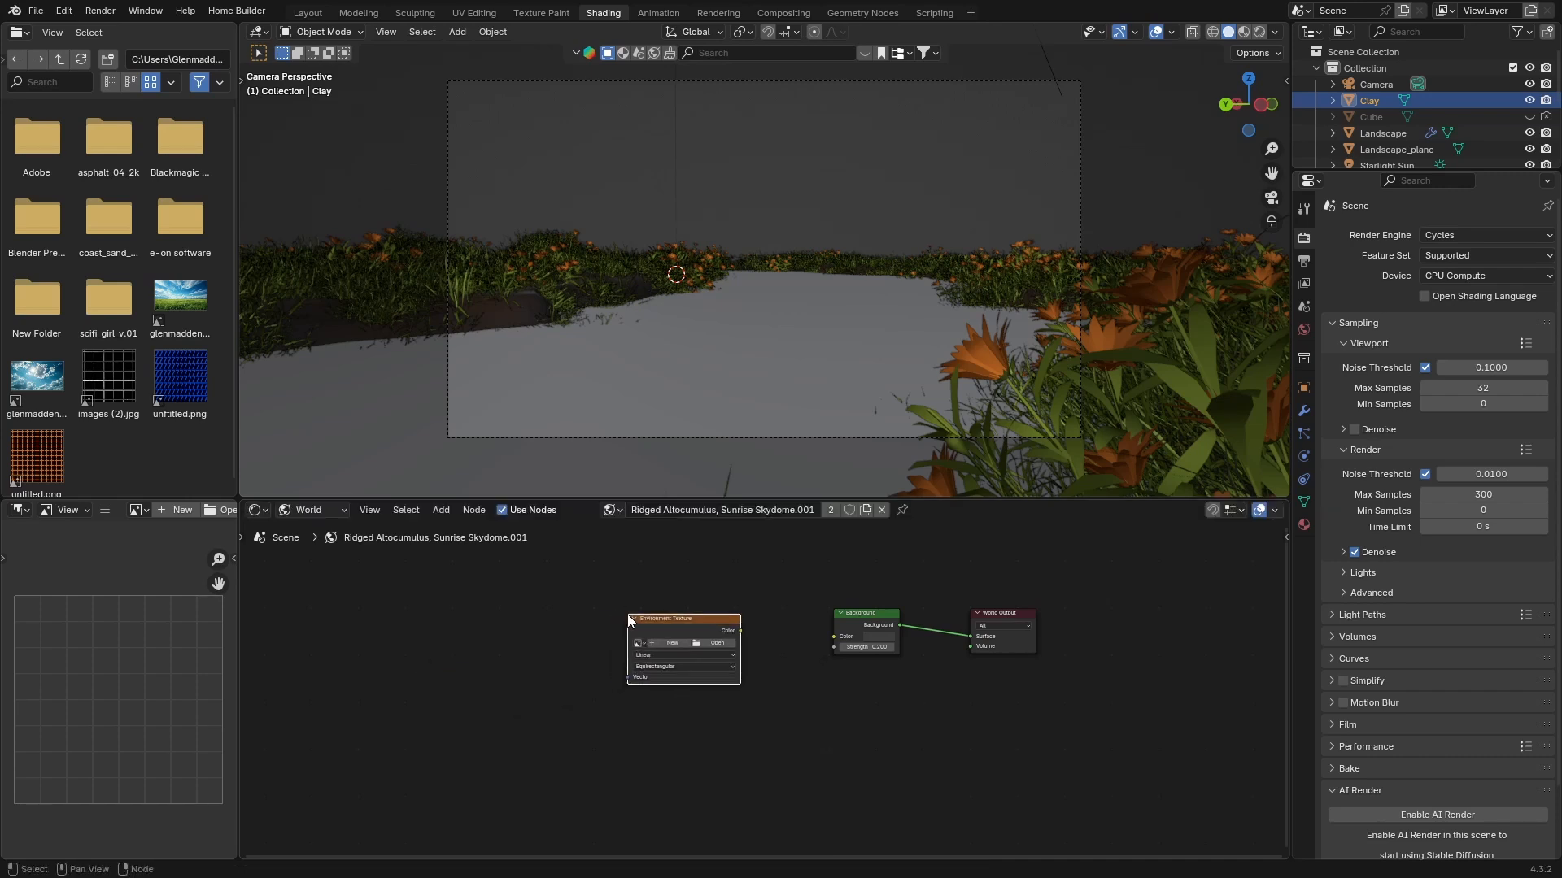
drag(741, 630, 833, 636)
Load the bright EXR from the Above Cloud HDRI pack into the Environment Texture and return to the Layout workspace.
click(712, 640)
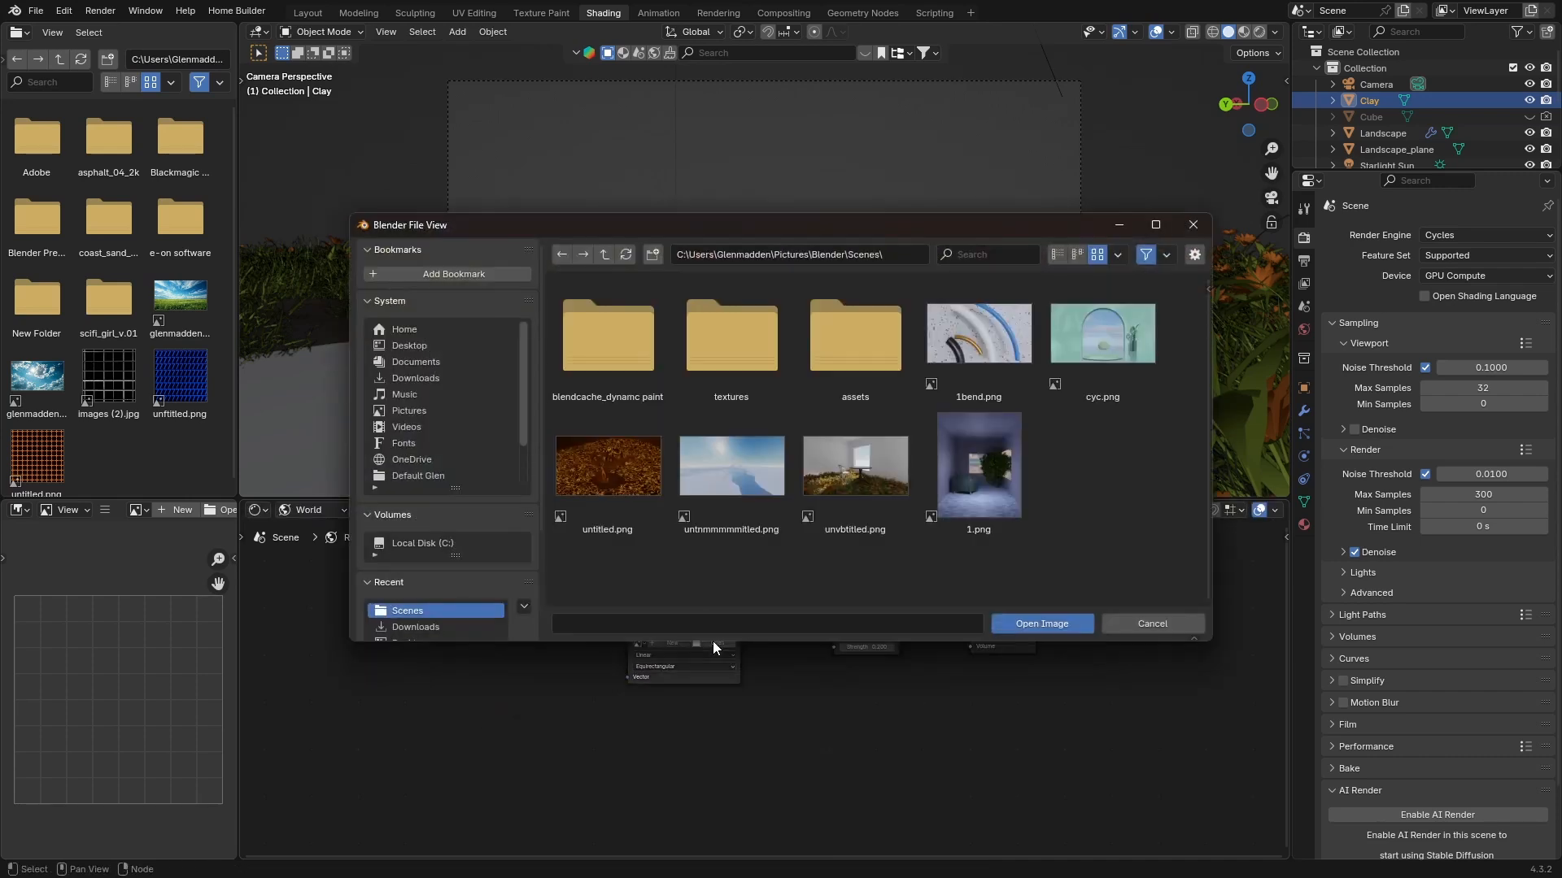
scroll(421, 609, down, 3)
click(418, 610)
double_click(719, 447)
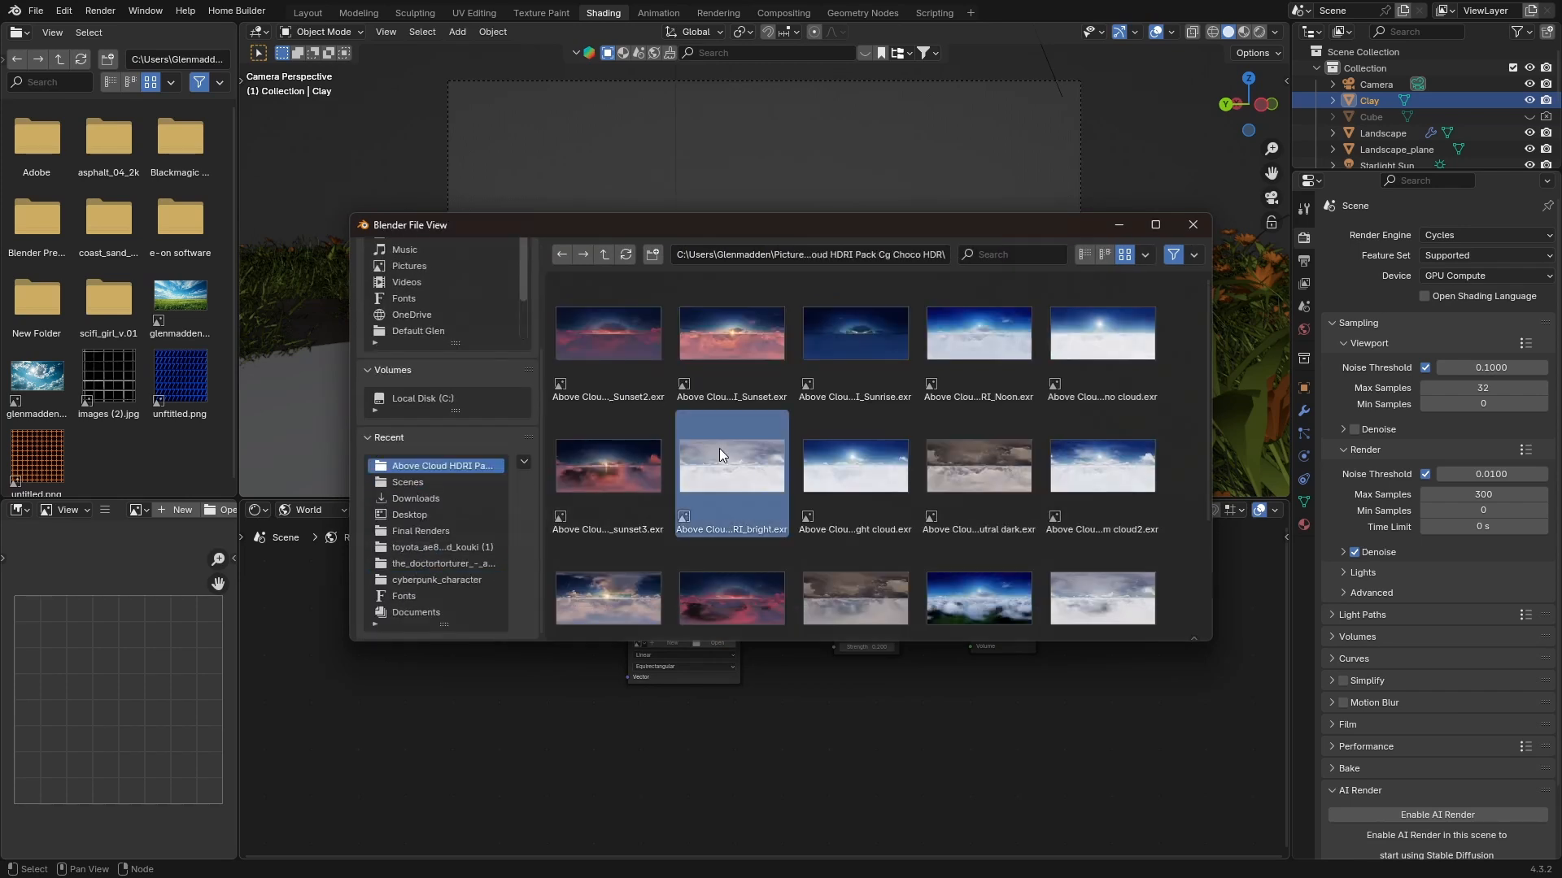
click(308, 13)
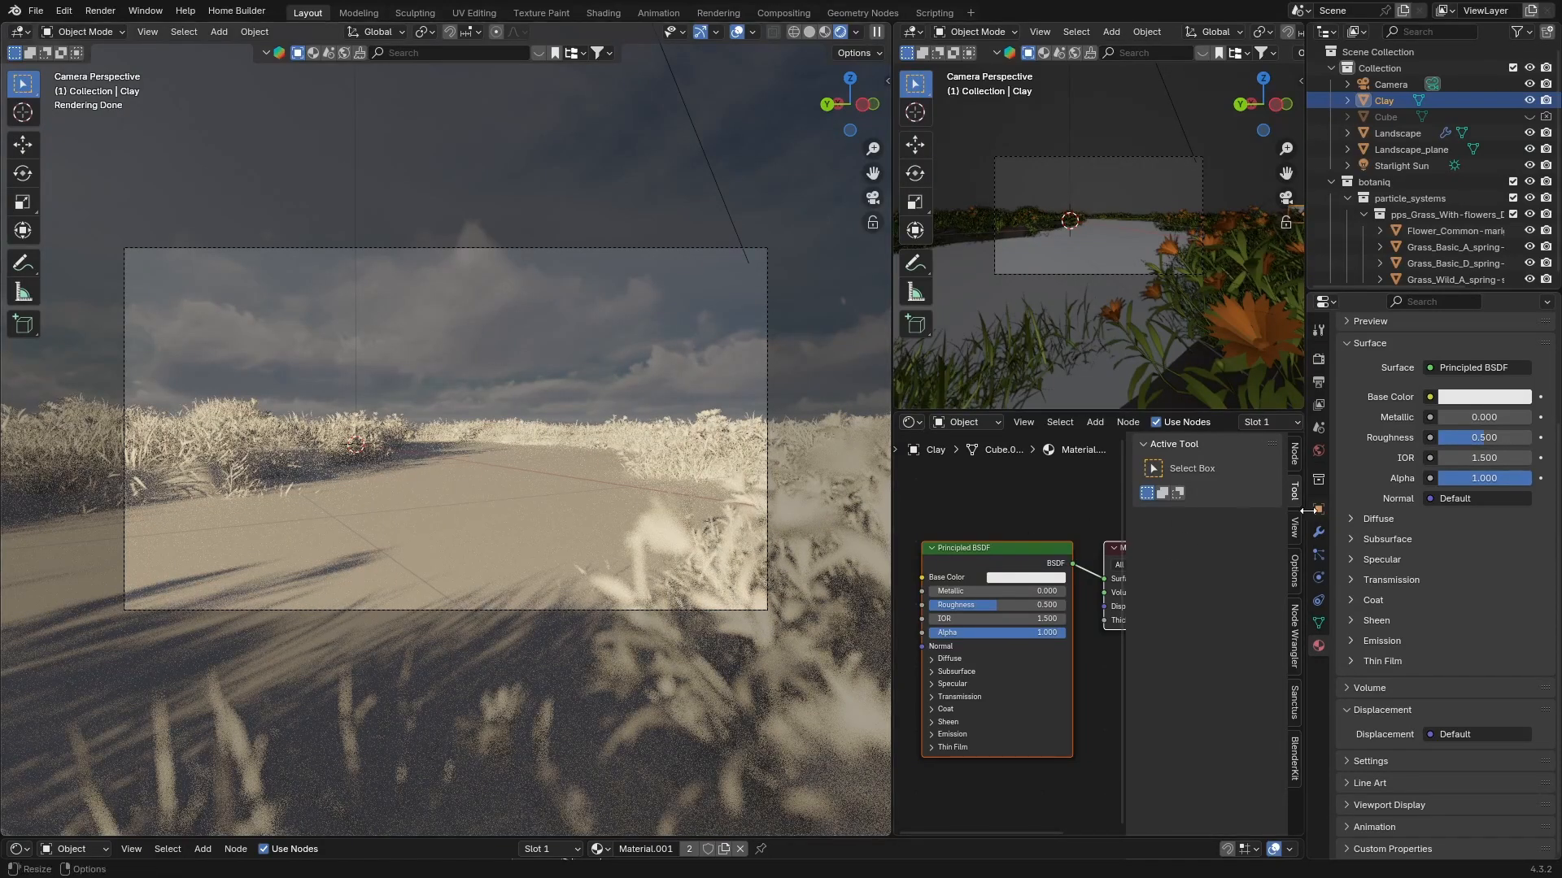
Set the world background's strength to 0.600 and render the image.
click(1318, 454)
scroll(1373, 437, up, 2)
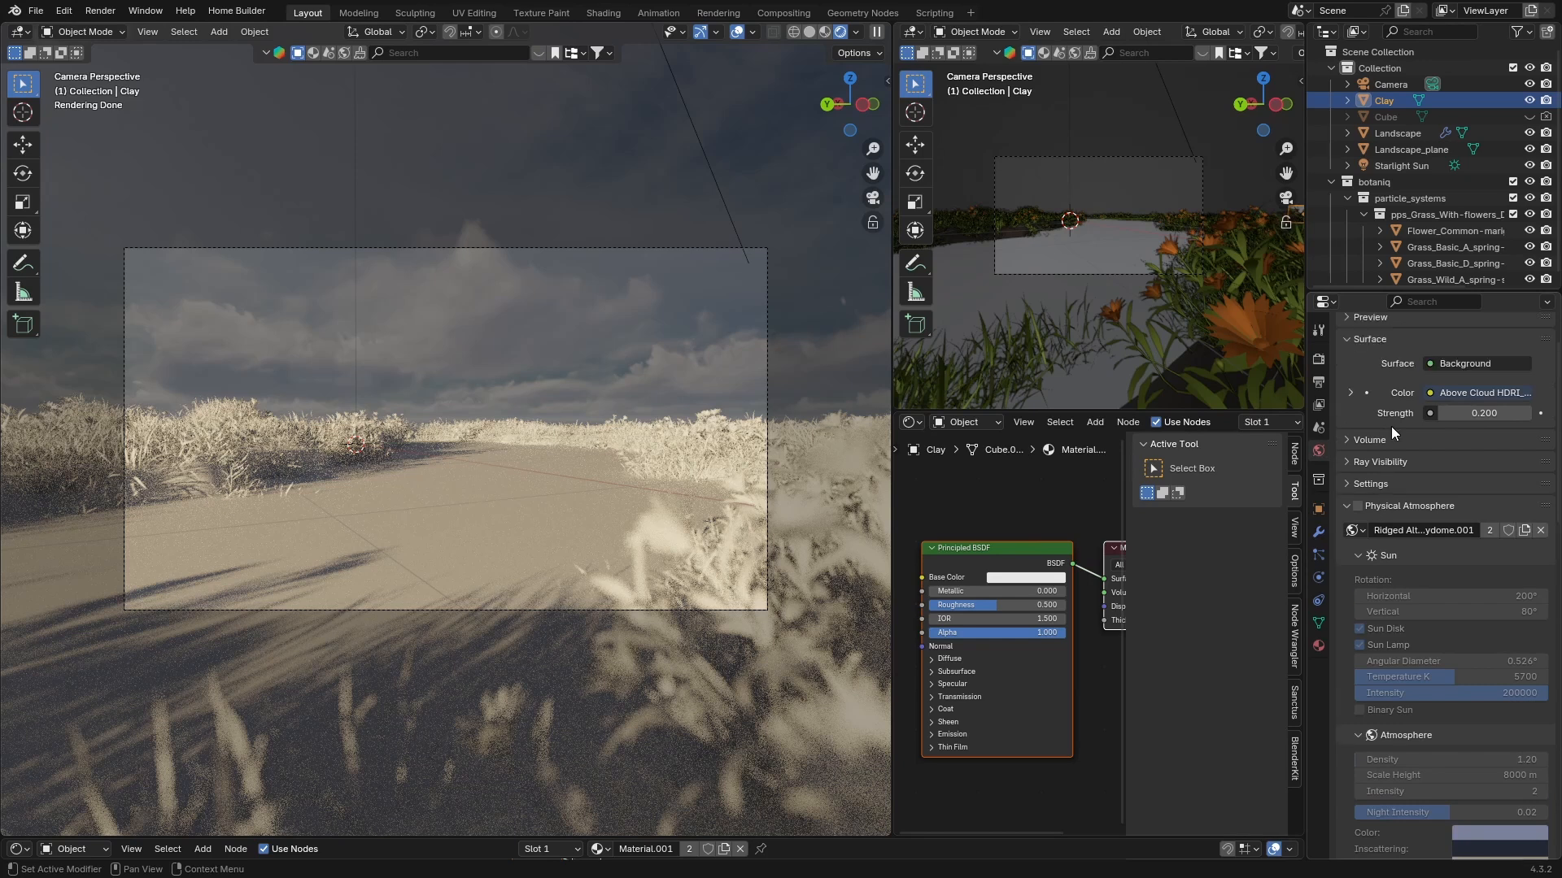
click(1523, 413)
click(1524, 413)
click(1523, 413)
click(1523, 413)
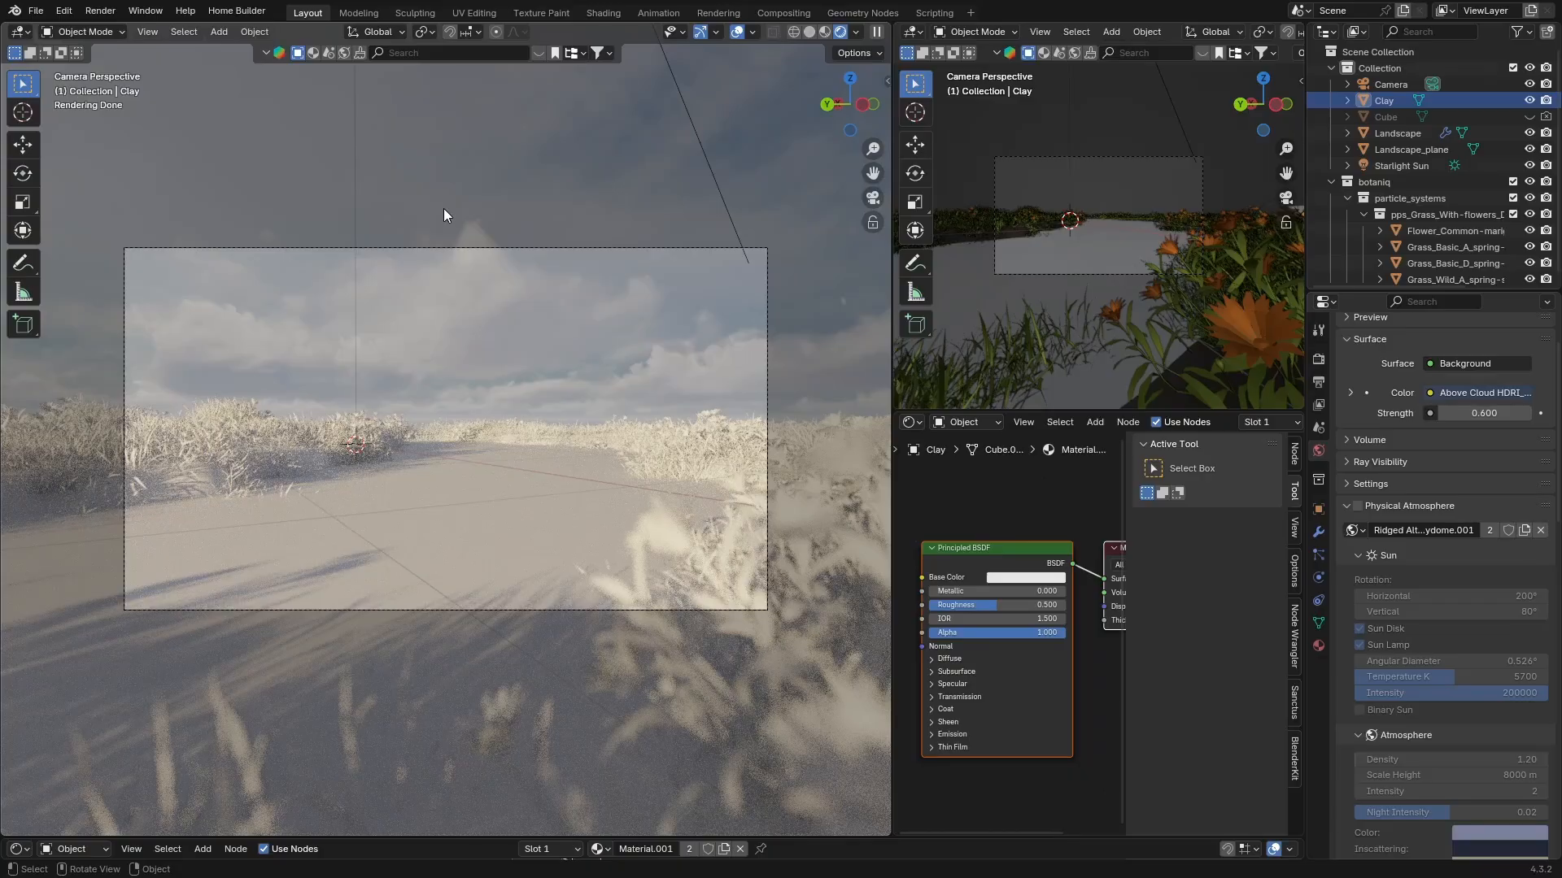
key(F12)
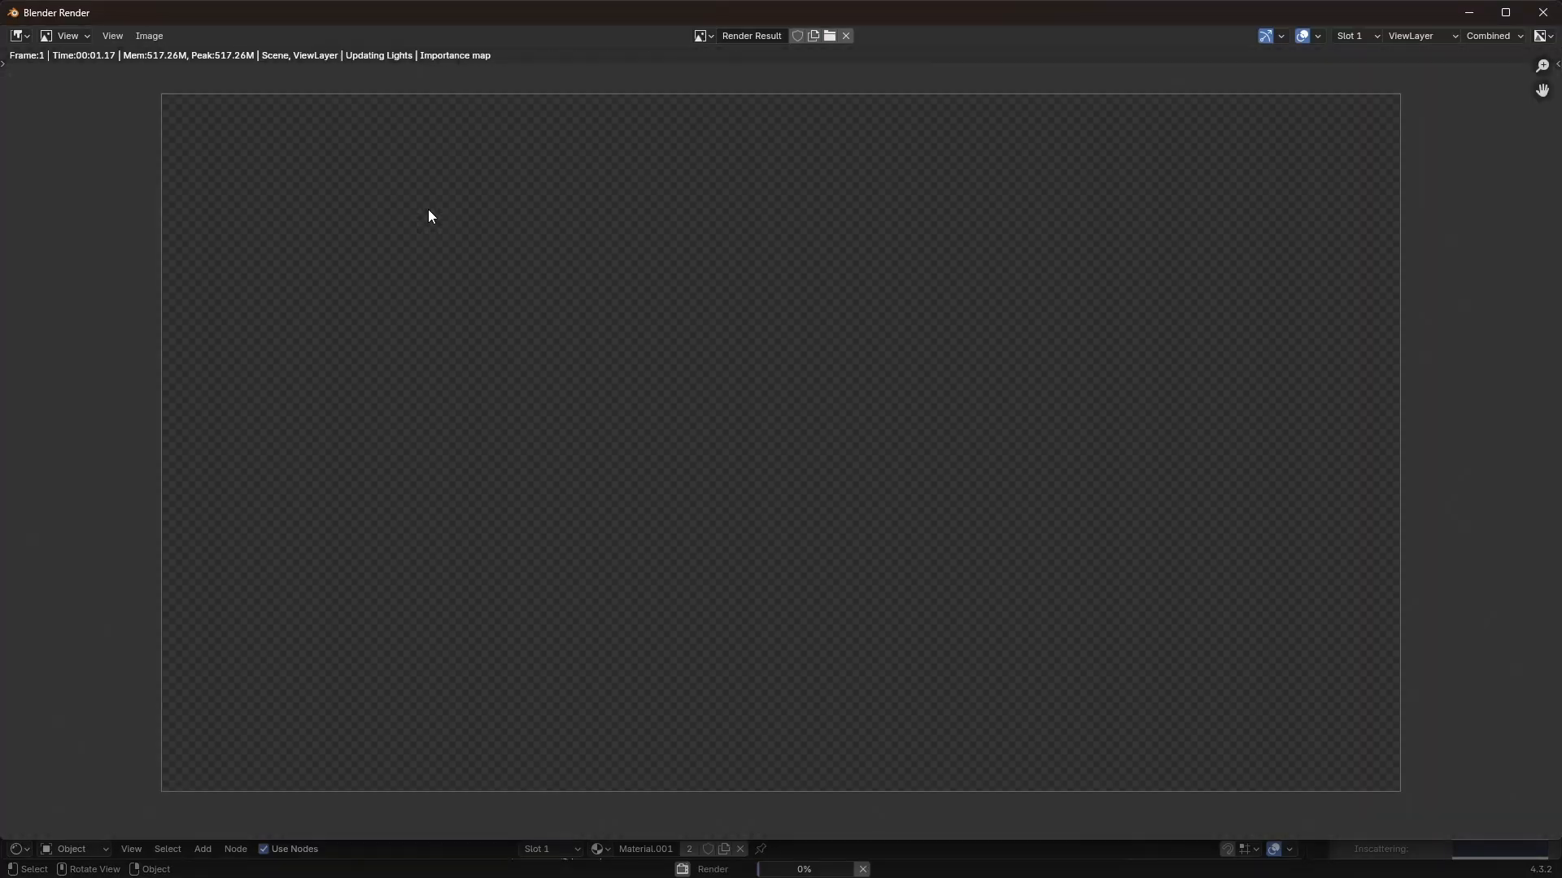